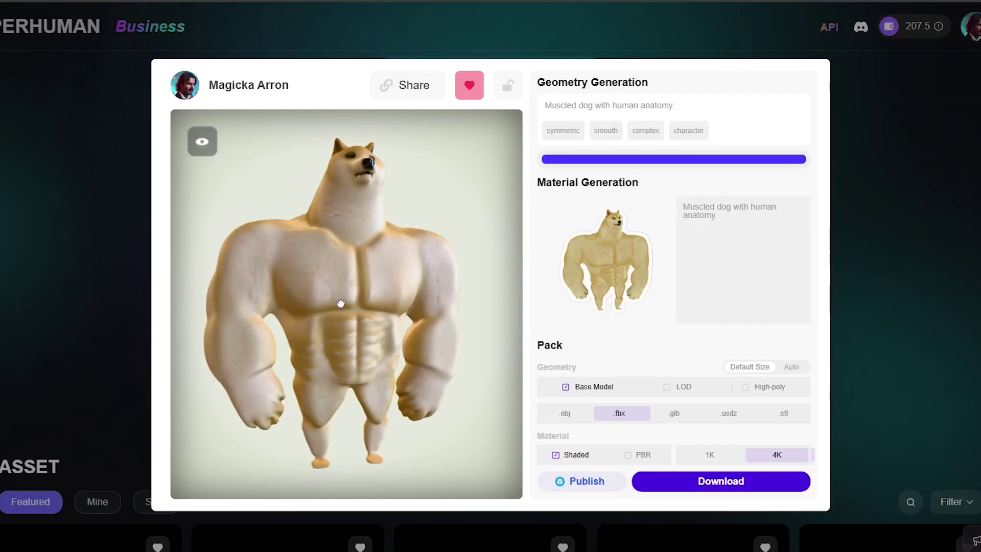
Switch the muscled dog model to Wireframe render mode and orbit it to inspect the mesh
mouse_move(353, 301)
mouse_down()
mouse_move(308, 350)
mouse_move(361, 315)
mouse_up()
click(216, 159)
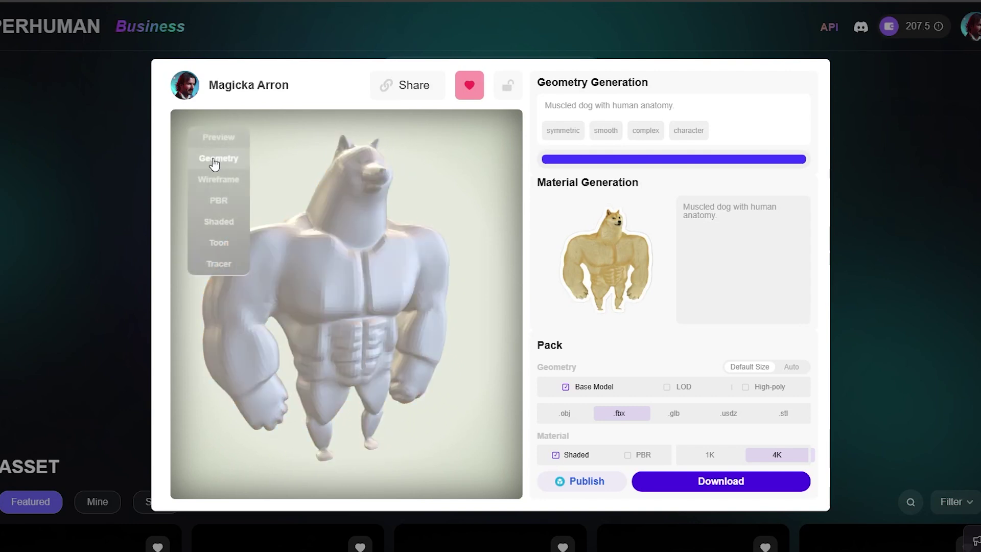
click(235, 183)
drag(309, 232, 429, 334)
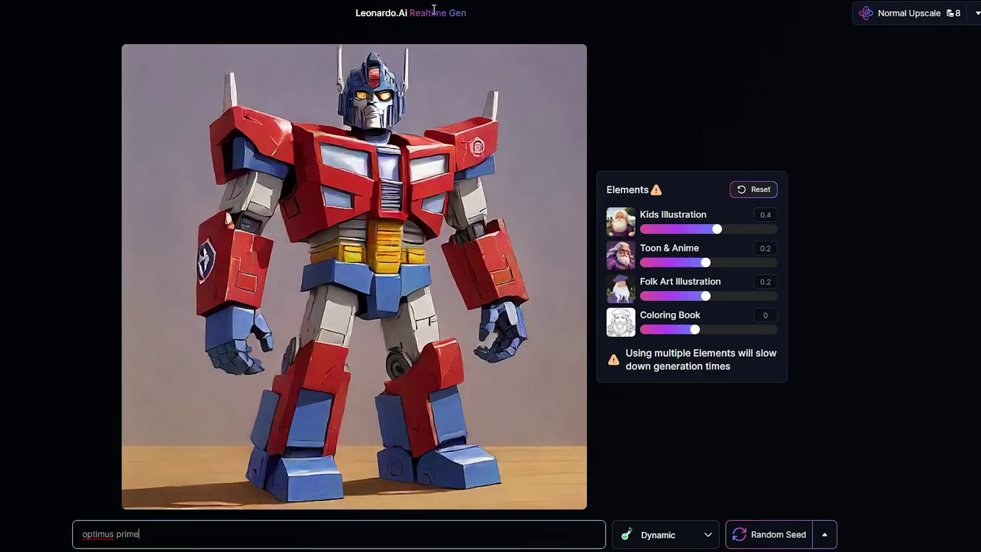
Raise Toon & Anime strength to 0.8 and generate a random-seed variation
click(713, 263)
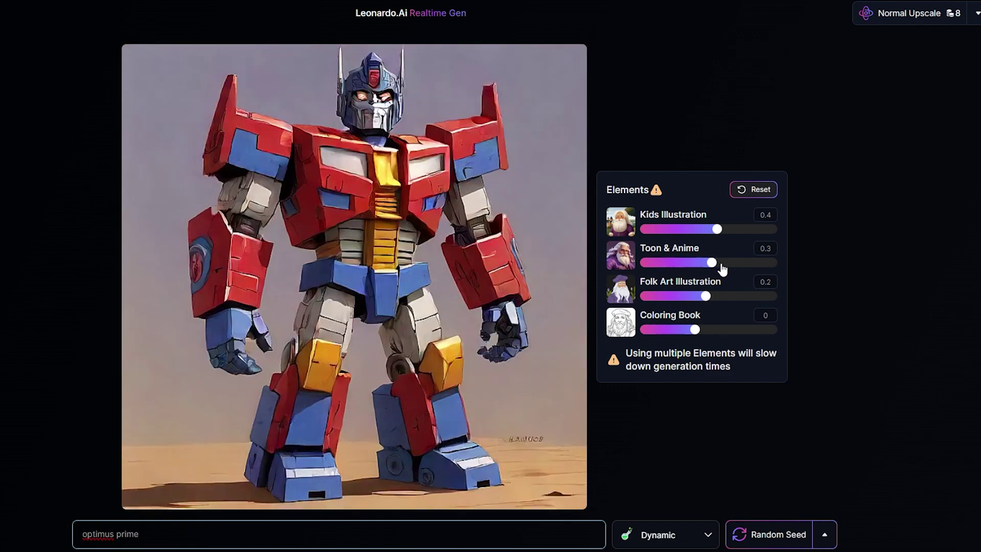
click(724, 264)
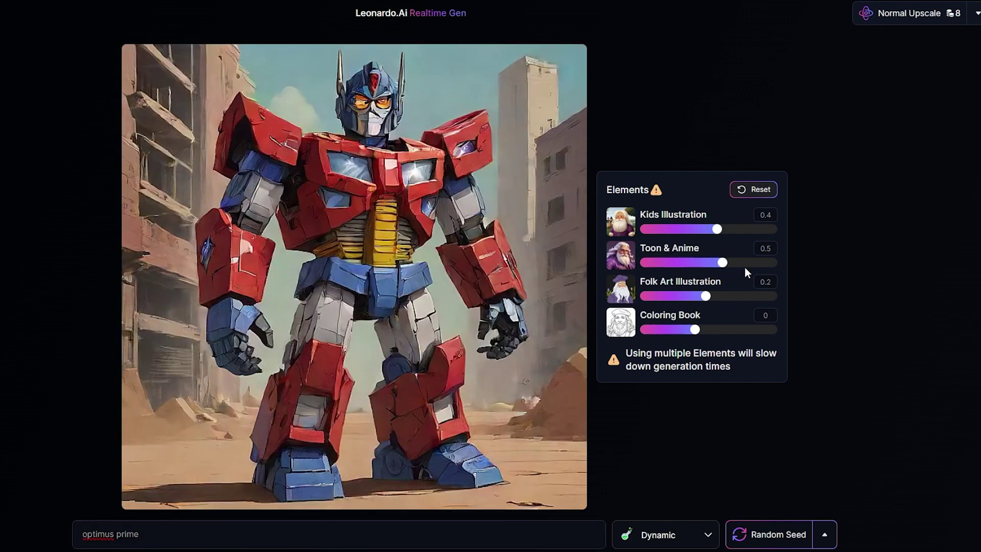
click(739, 263)
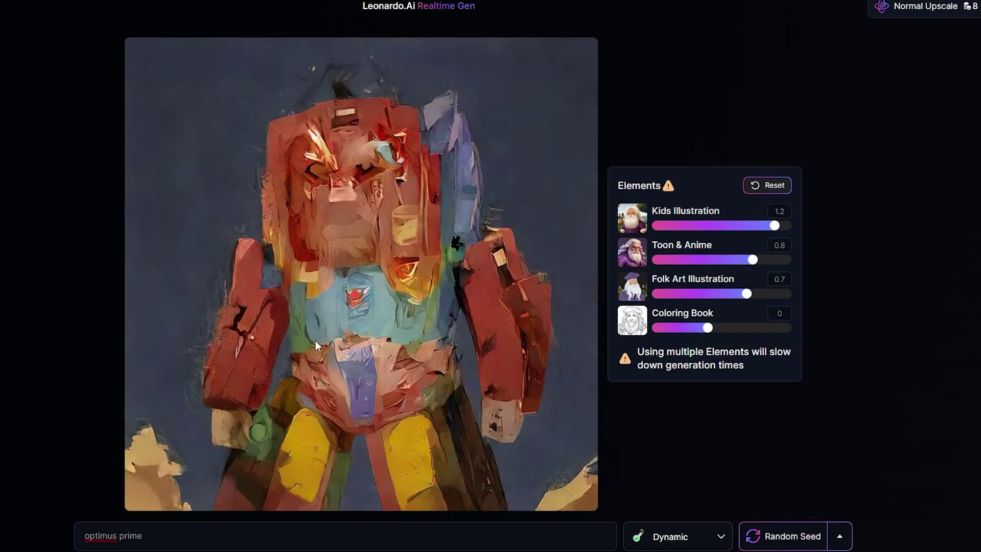
click(787, 545)
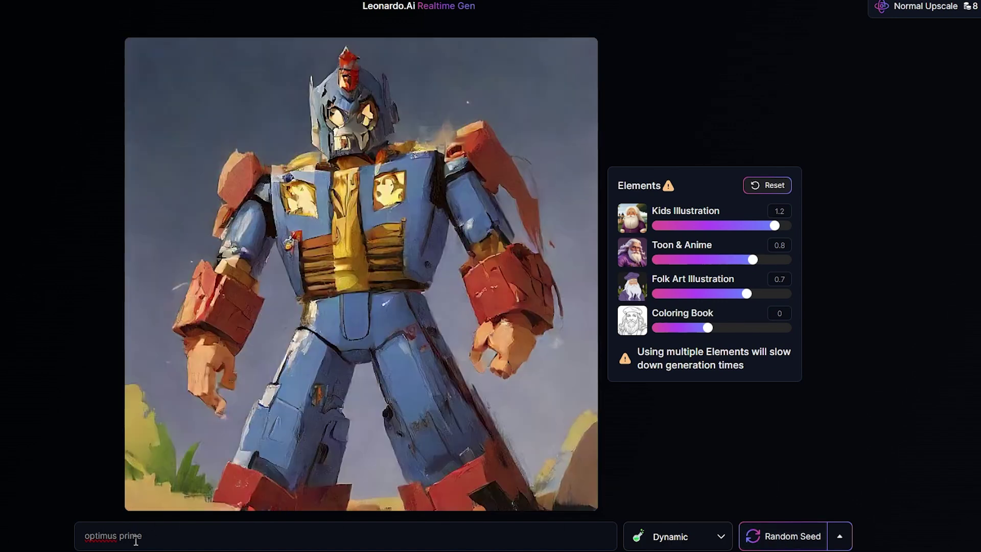
Add 'black' to the prompt, regenerate, and lower Kids Illustration strength to 0.6
click(157, 539)
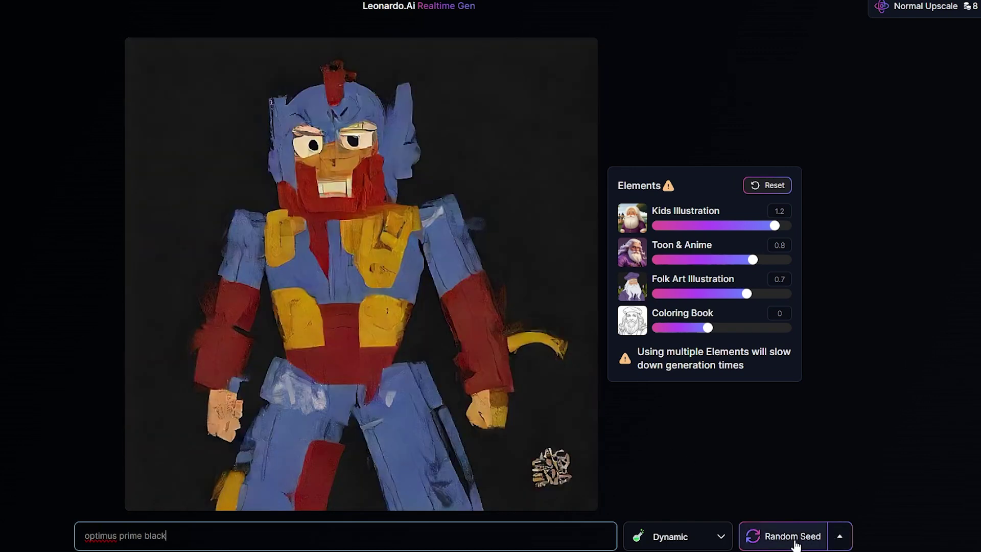
click(796, 546)
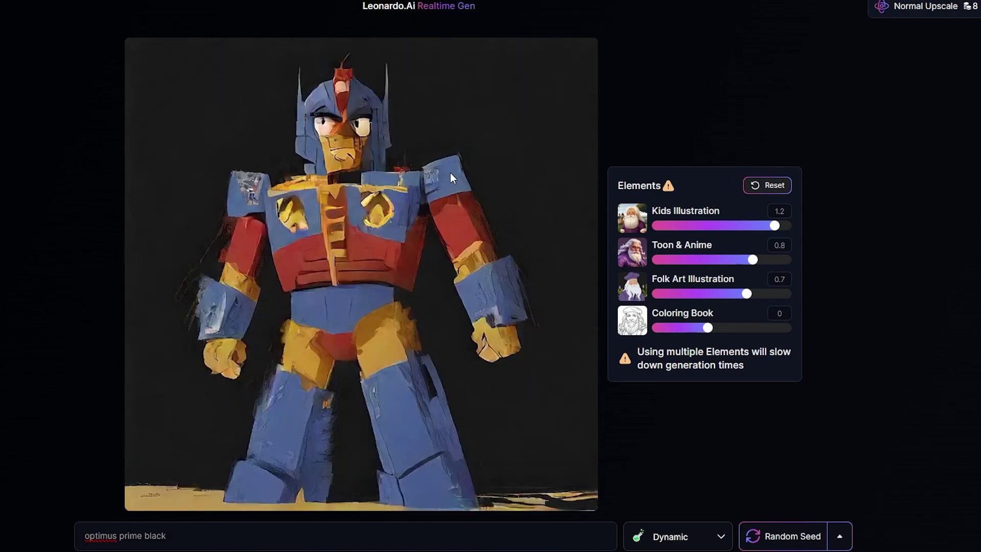
drag(775, 225, 757, 225)
click(741, 226)
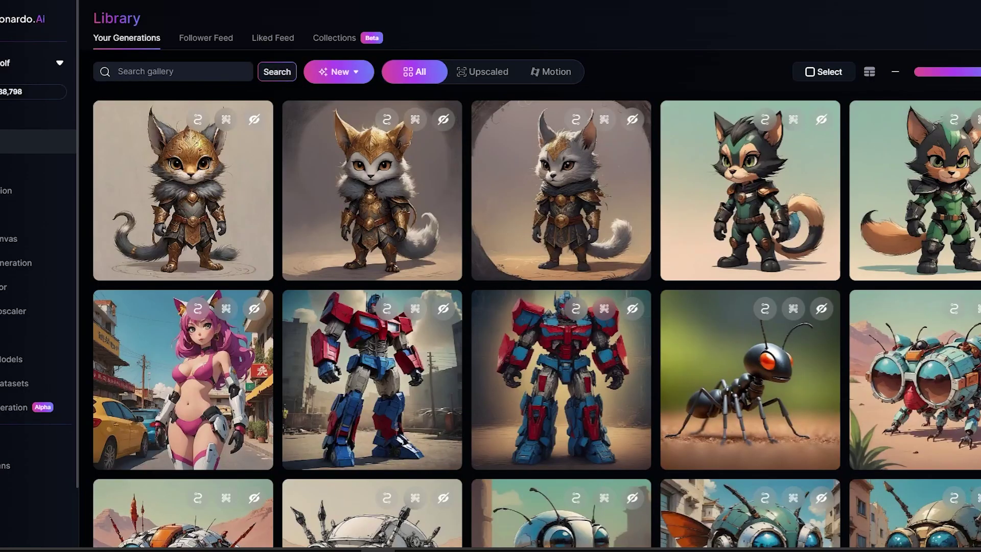
Open the first armored cat image's details and choose Edit in canvas from its options menu
mouse_move(188, 178)
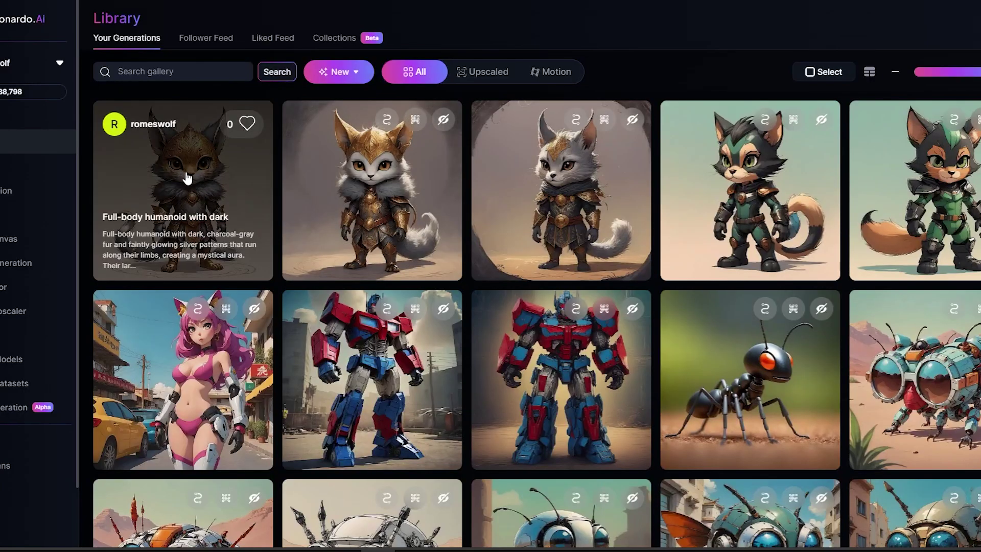
click(188, 178)
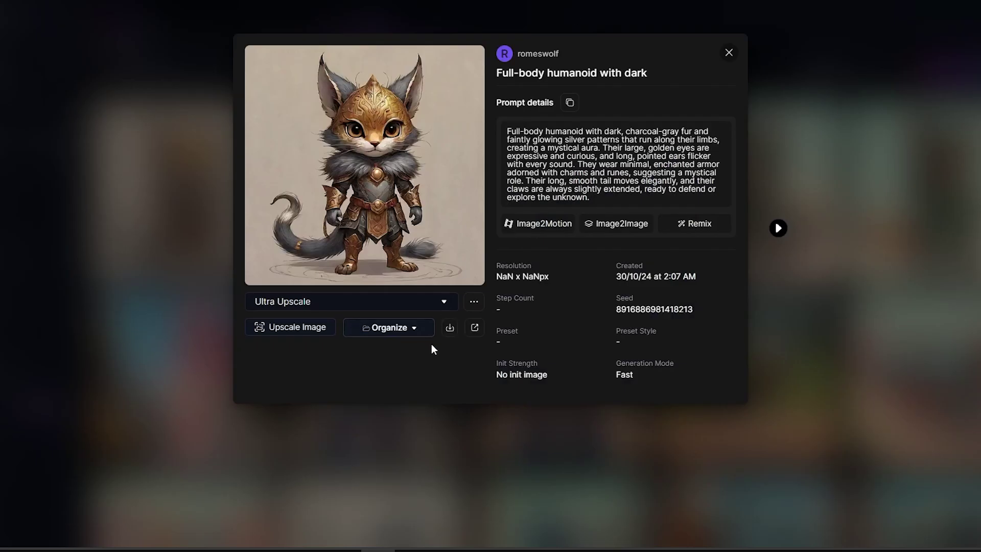
click(474, 302)
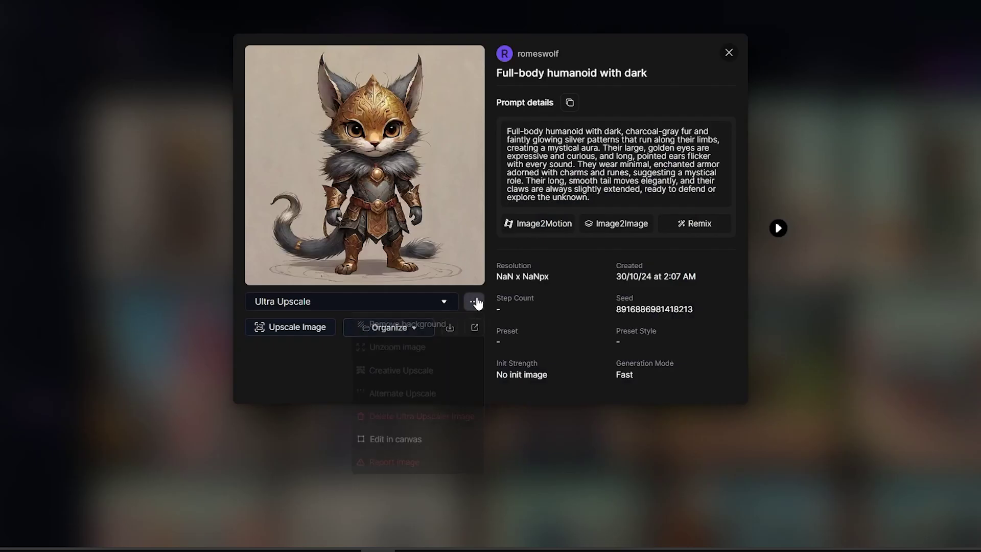
click(425, 448)
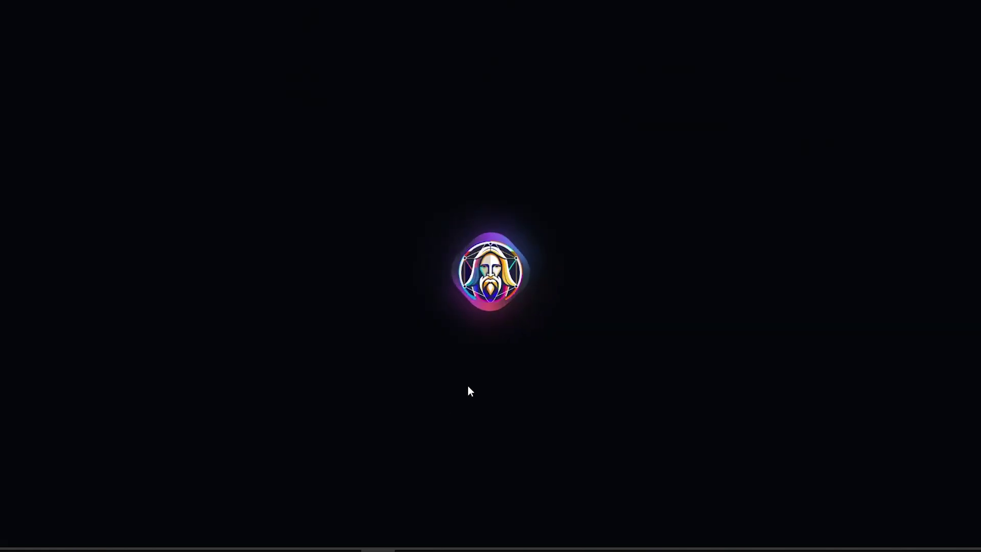
Lasso-mask the tail tuft beside the right boot and inpaint it with 'plain background'
scroll(536, 368, down, 5)
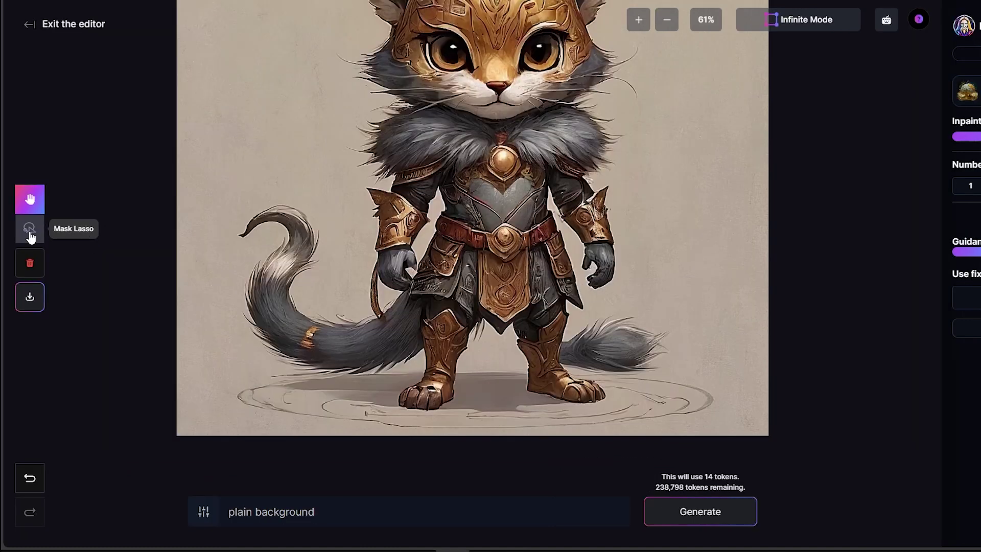
click(29, 228)
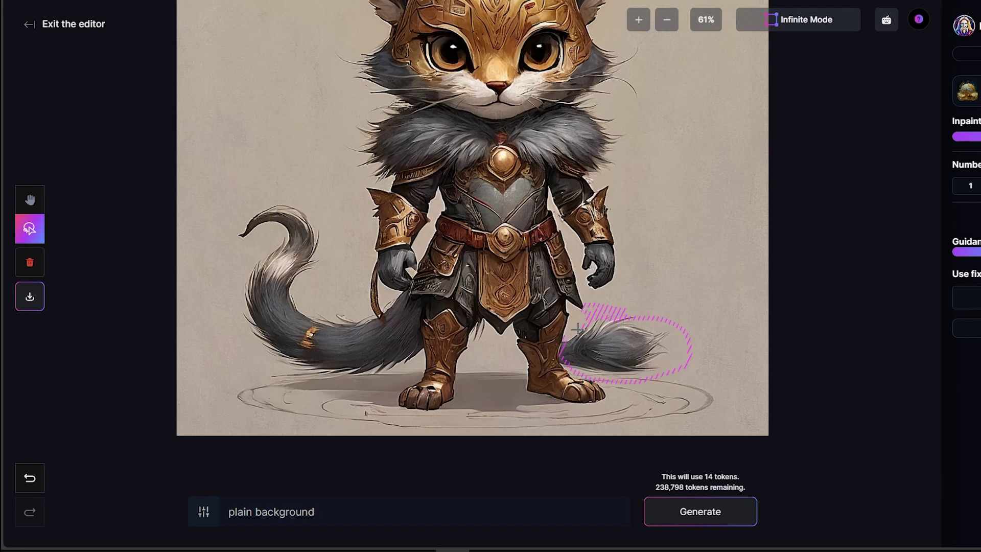
drag(560, 354, 568, 363)
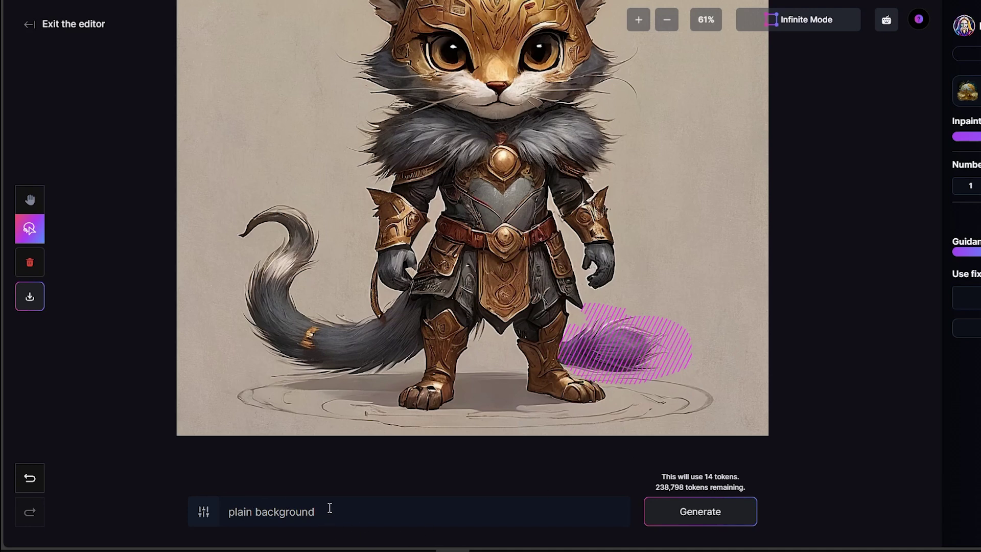
drag(329, 507, 234, 517)
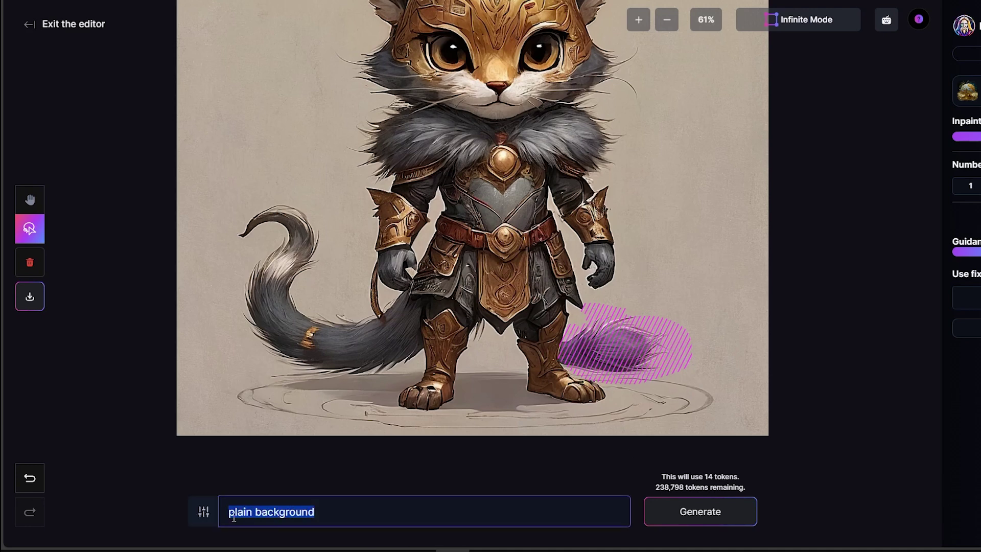
click(704, 514)
Review the inpainting results and accept the first one
drag(666, 341, 685, 357)
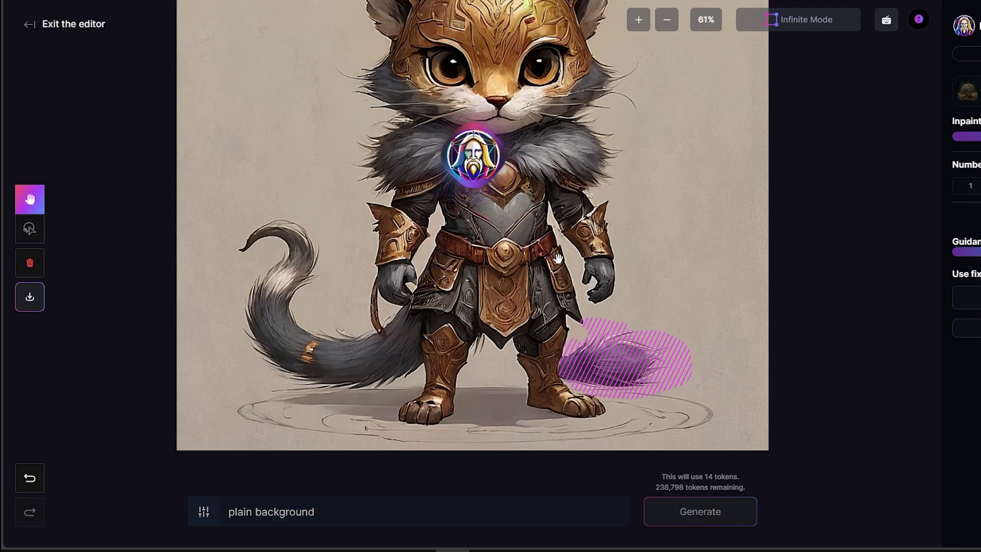
drag(596, 367, 596, 382)
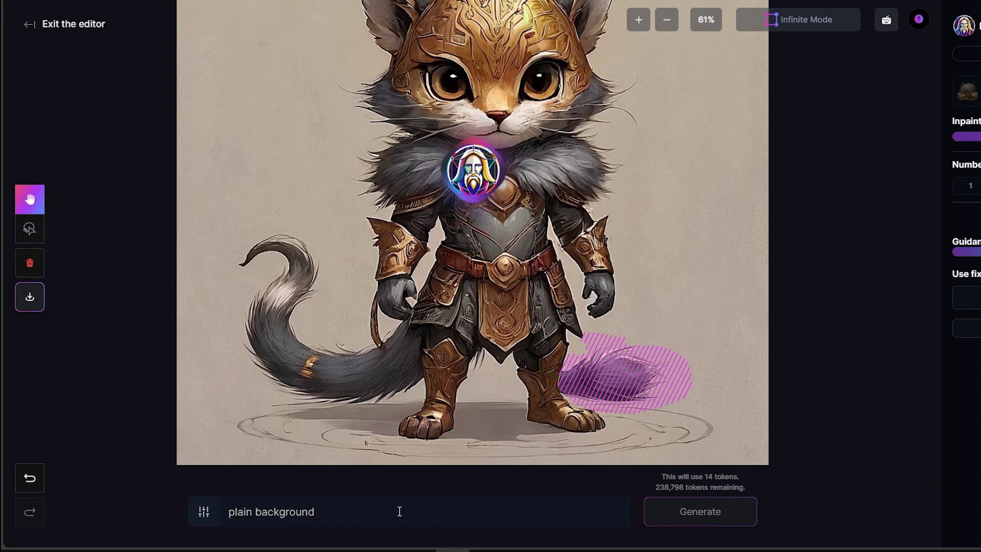
scroll(527, 386, down, 1)
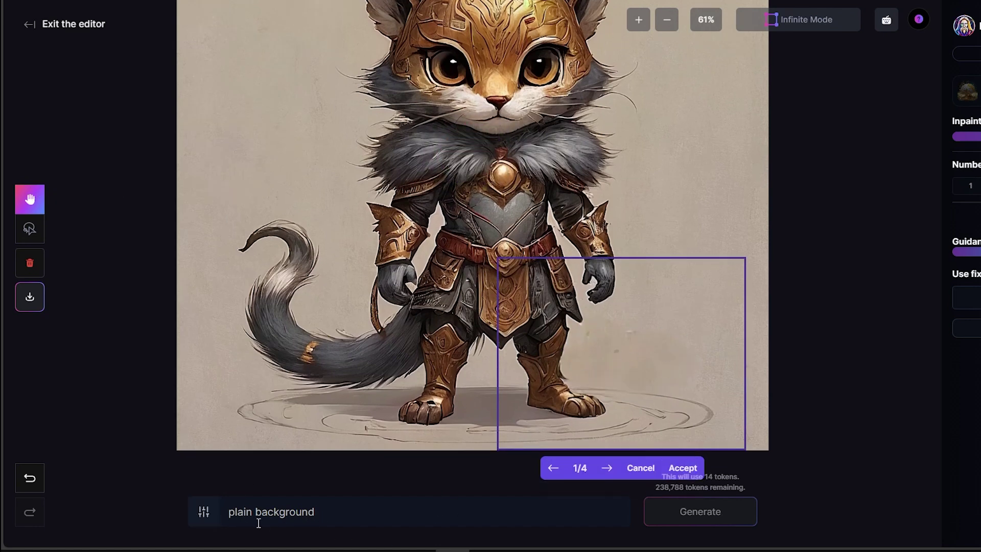
scroll(568, 410, up, 1)
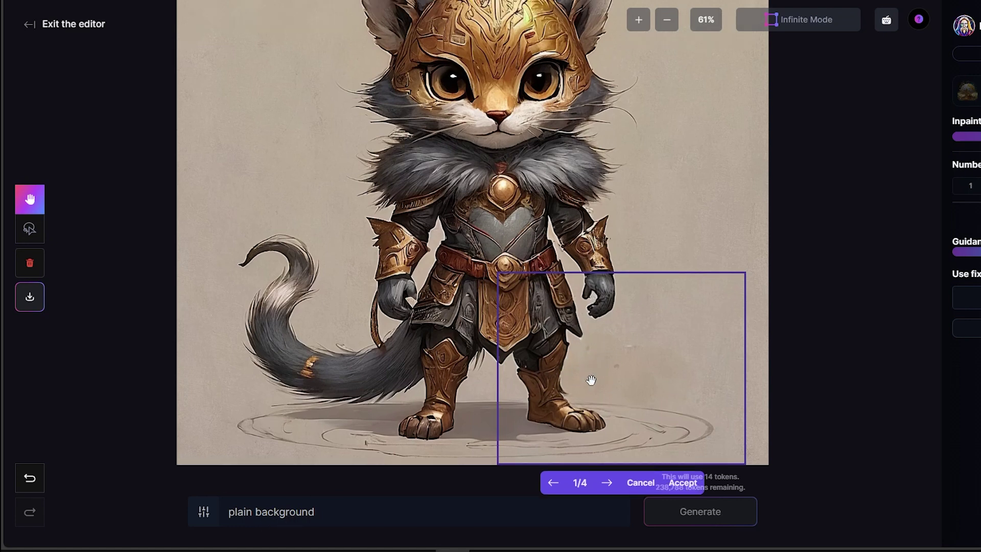
click(684, 482)
scroll(735, 361, up, 3)
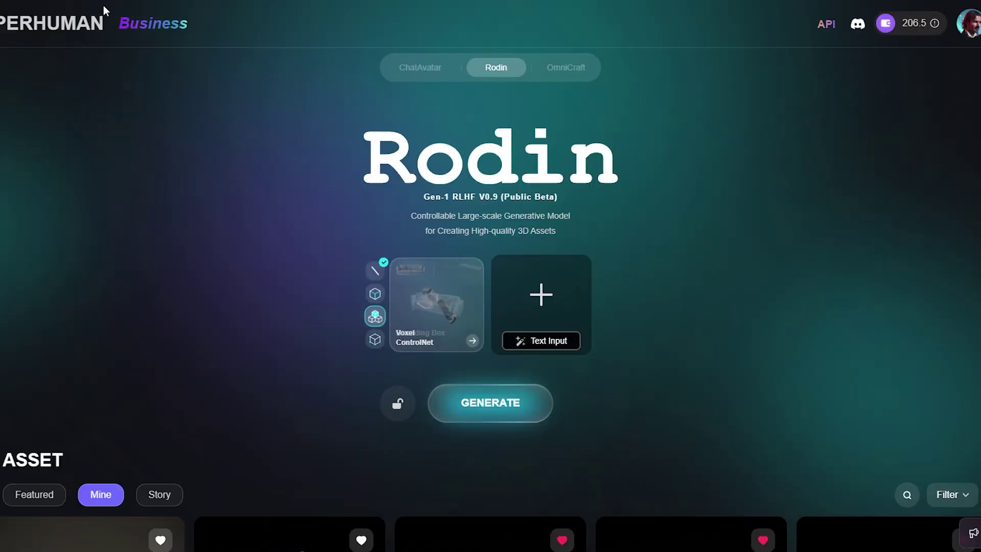
Upload artwork (10) from Downloads and generate a 3D model from it
mouse_move(154, 23)
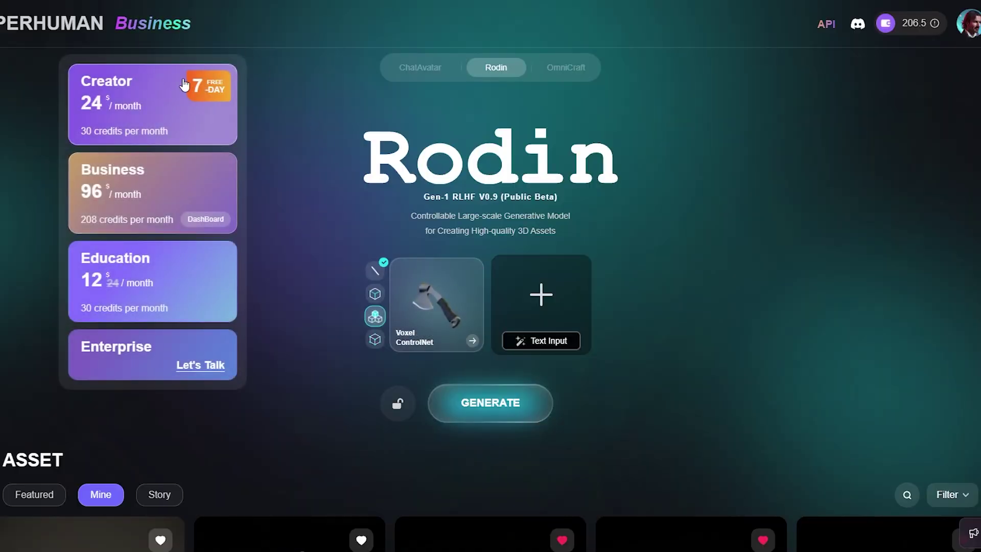
mouse_move(543, 300)
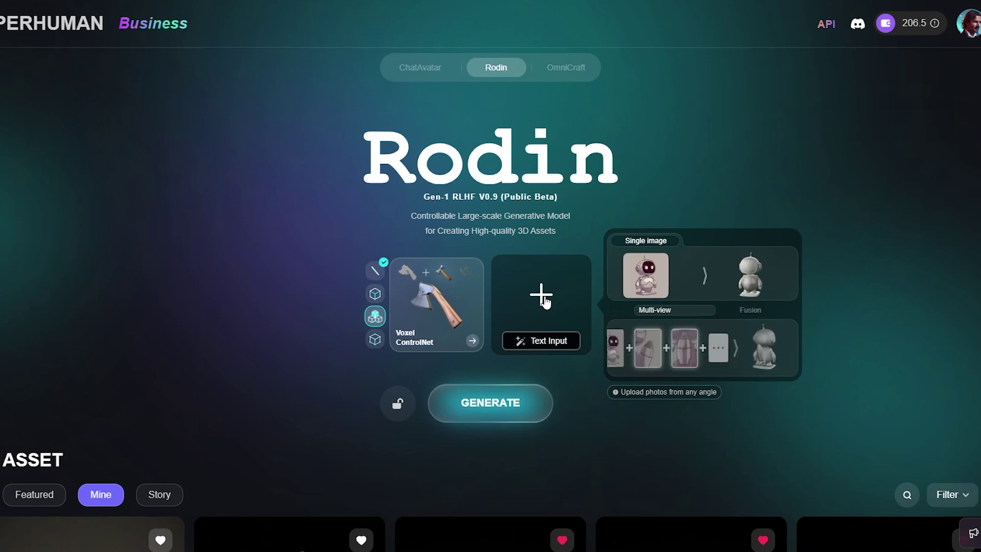
click(544, 299)
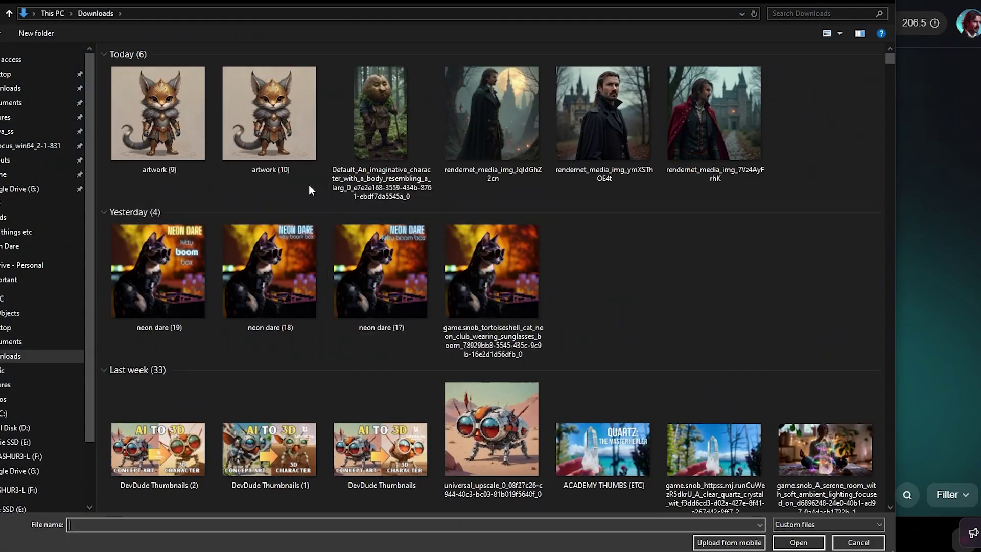
double_click(259, 125)
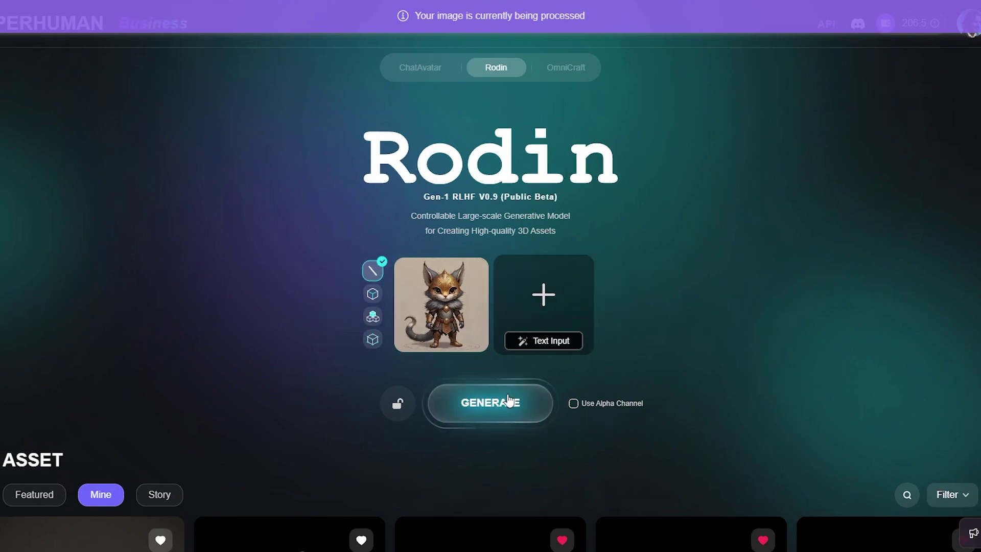
click(500, 397)
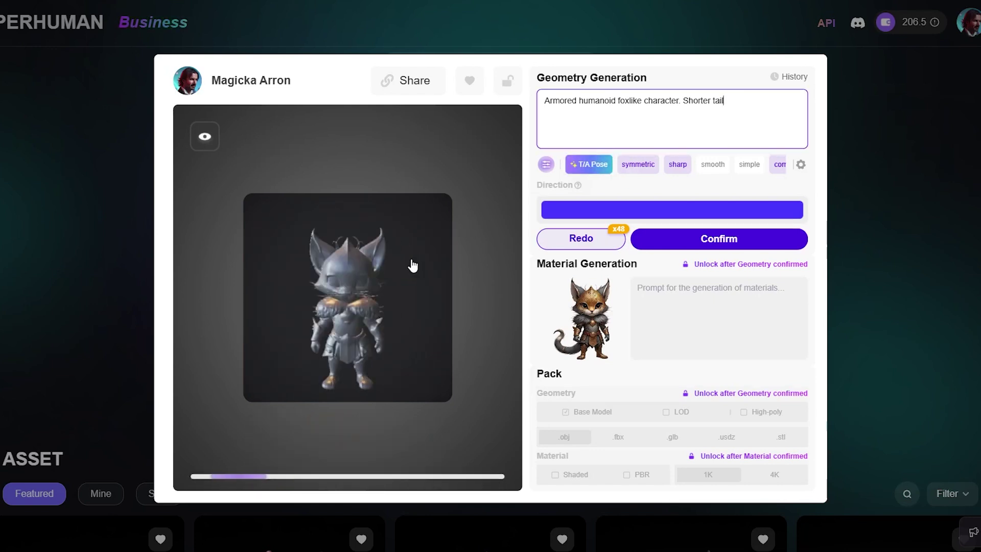
Regenerate the geometry with a shorter tail and confirm it at 18000 polygons
click(583, 239)
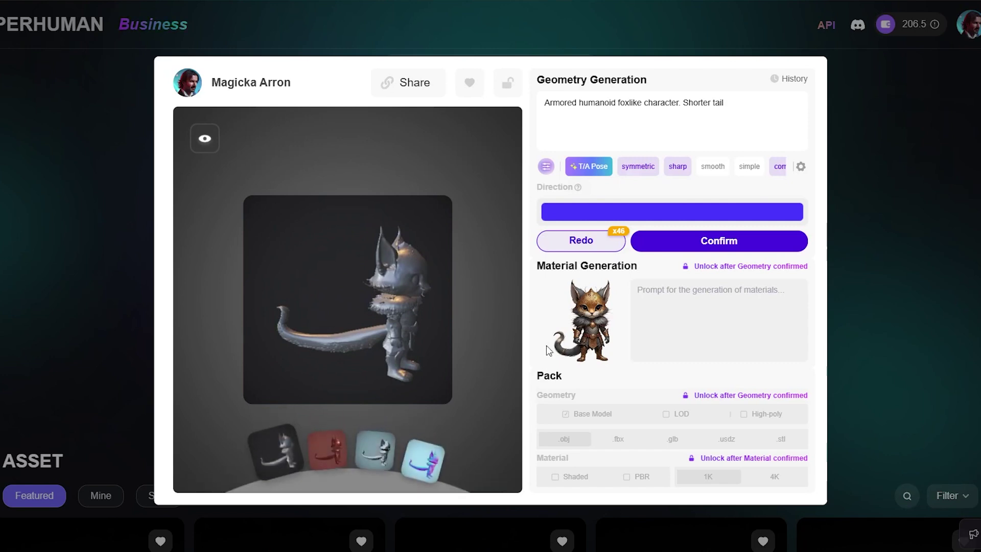
mouse_move(723, 236)
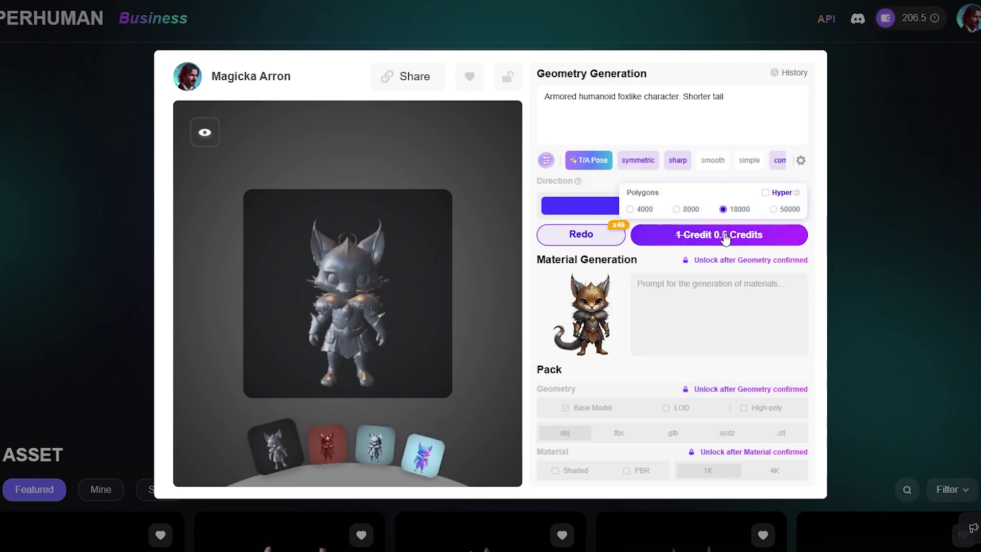
click(725, 236)
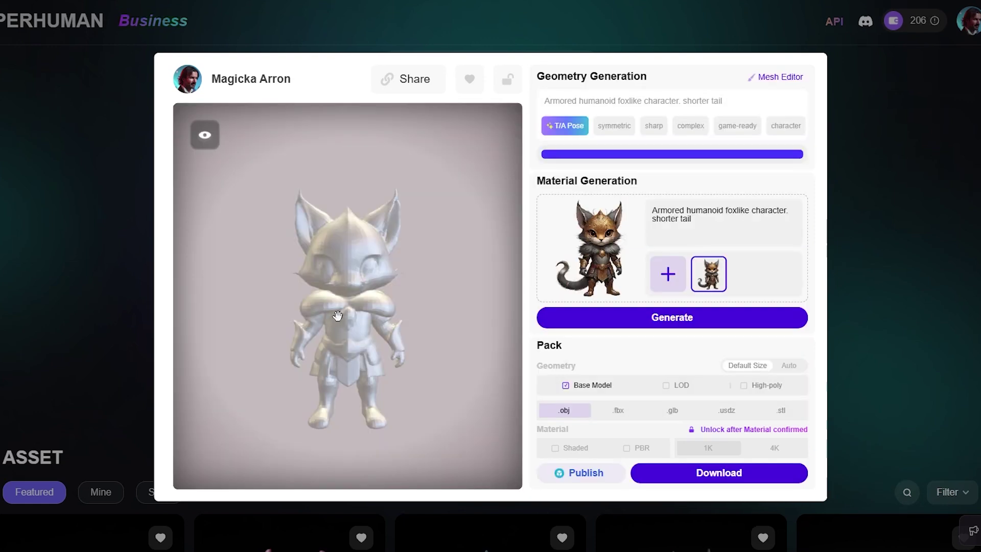
Display the fox mesh as a wireframe and orbit it to a side view
scroll(337, 315, up, 5)
mouse_move(337, 315)
mouse_down()
mouse_move(418, 314)
mouse_move(337, 315)
mouse_up()
mouse_move(205, 135)
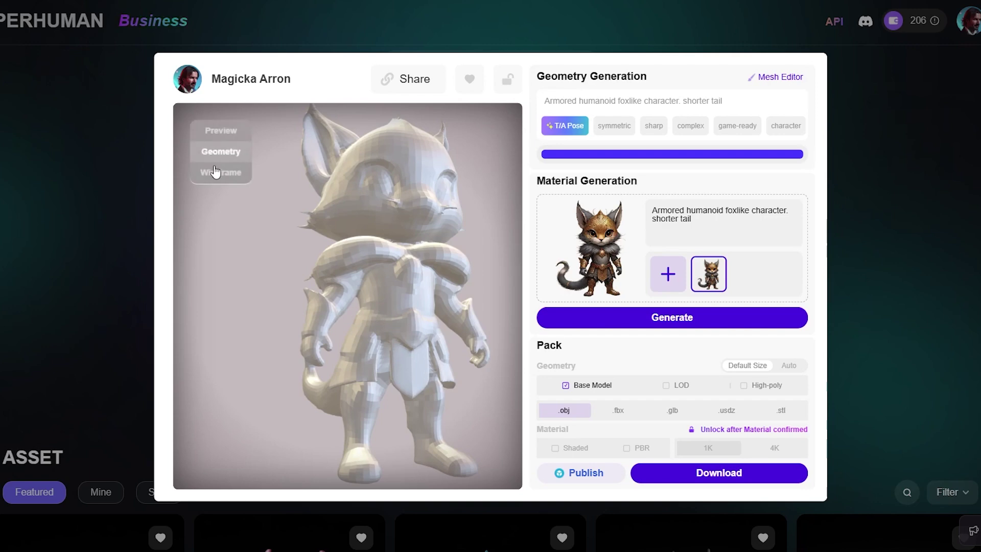
click(215, 172)
scroll(342, 240, up, 5)
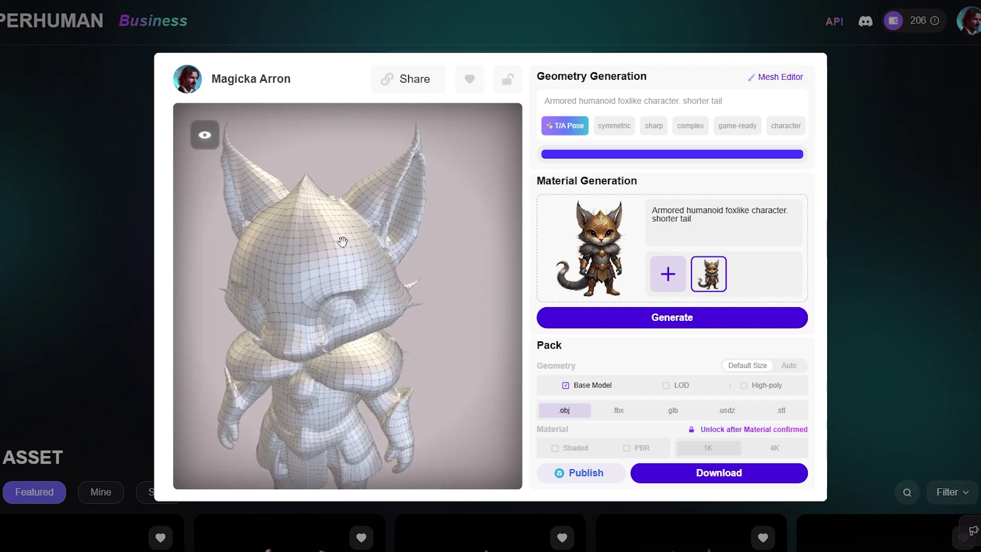
scroll(342, 241, down, 5)
drag(326, 268, 372, 284)
Drag the material Reference Strength slider to its maximum
scroll(390, 266, up, 4)
scroll(332, 278, down, 3)
mouse_move(702, 322)
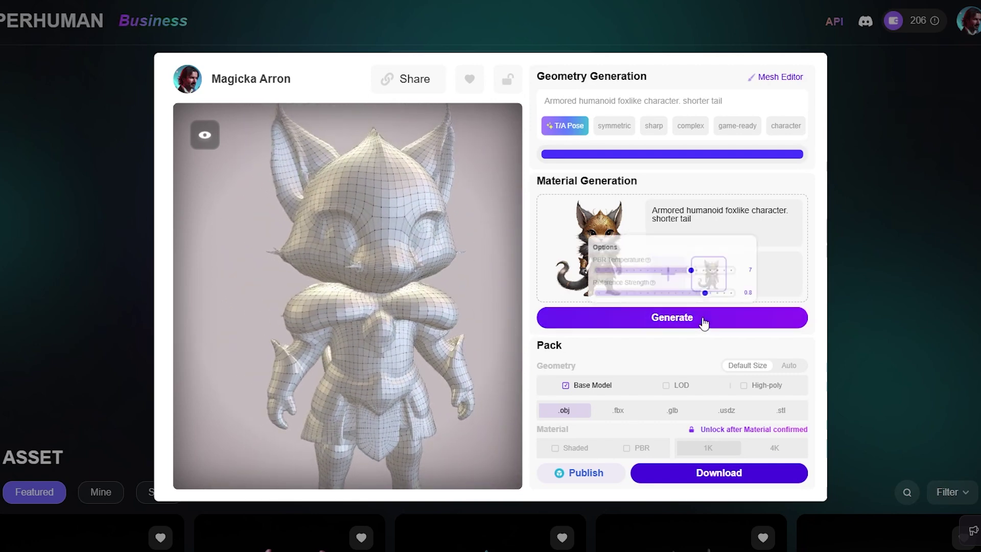
drag(713, 289, 746, 290)
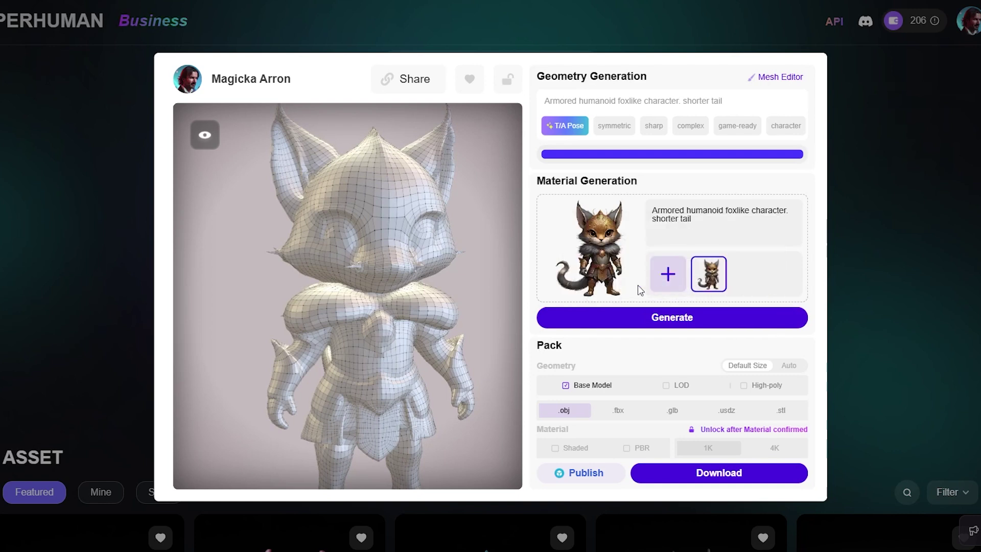
Generate the fox's material textures, inspect the textured model, and confirm it
mouse_move(683, 303)
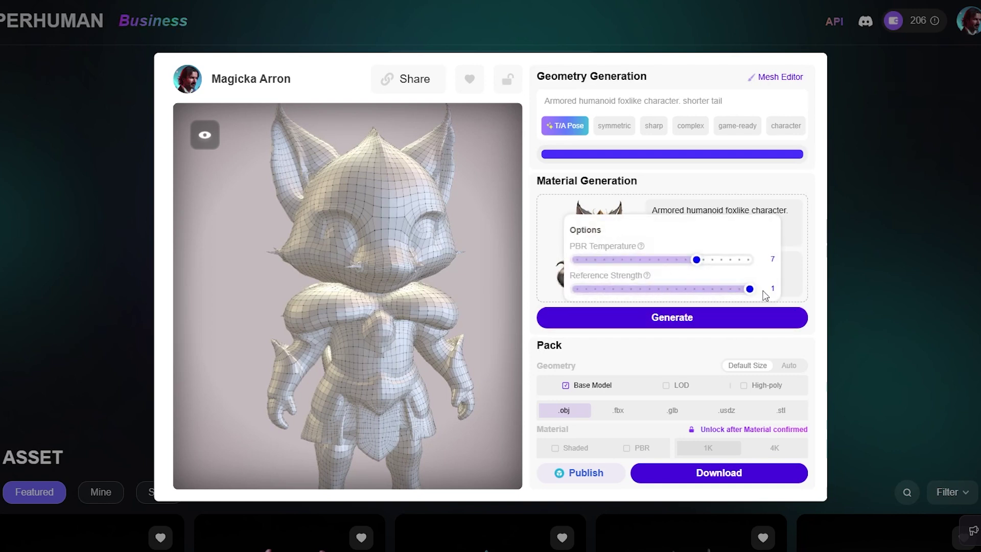
click(676, 319)
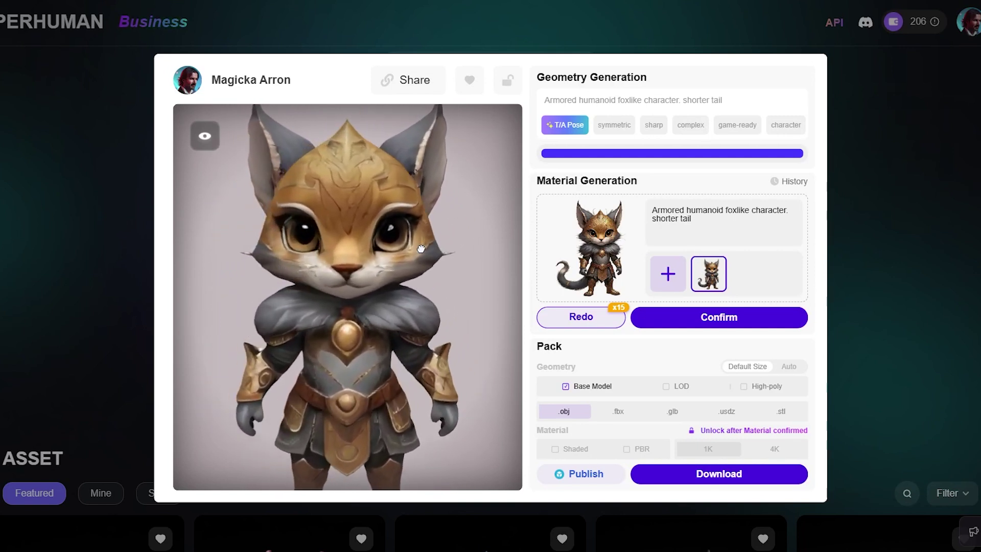
drag(421, 236, 526, 312)
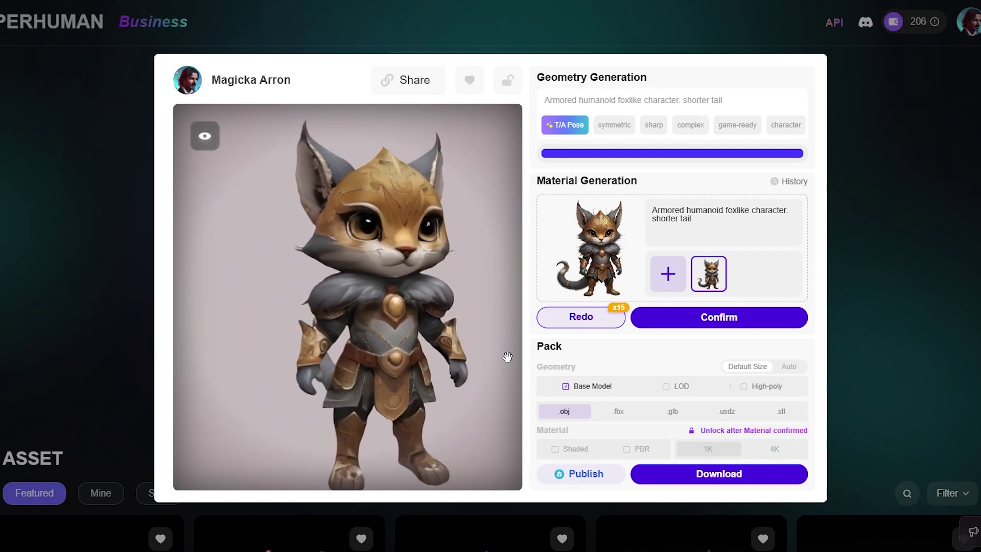
click(737, 321)
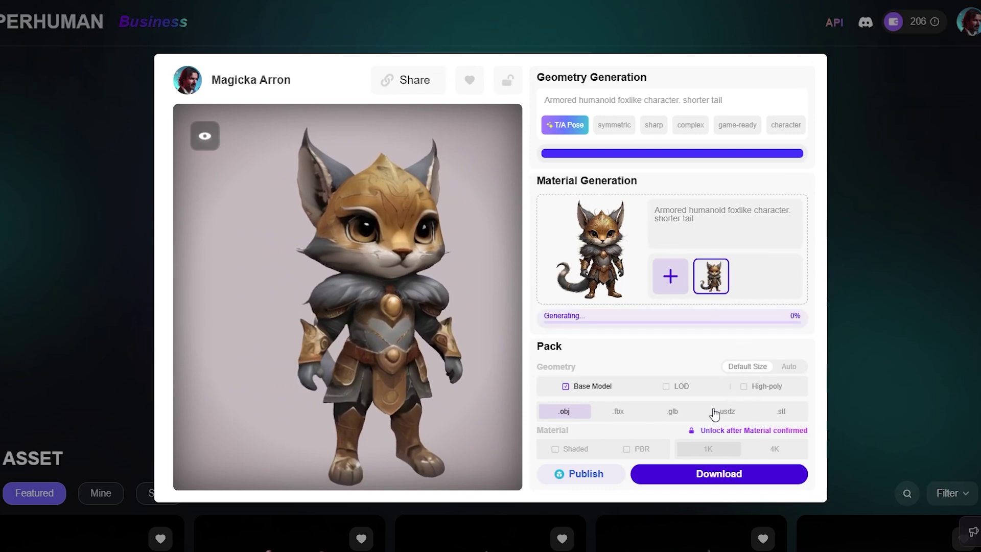
Package the model as .fbx with 4K textures, Shaded unchecked, and download it
click(619, 416)
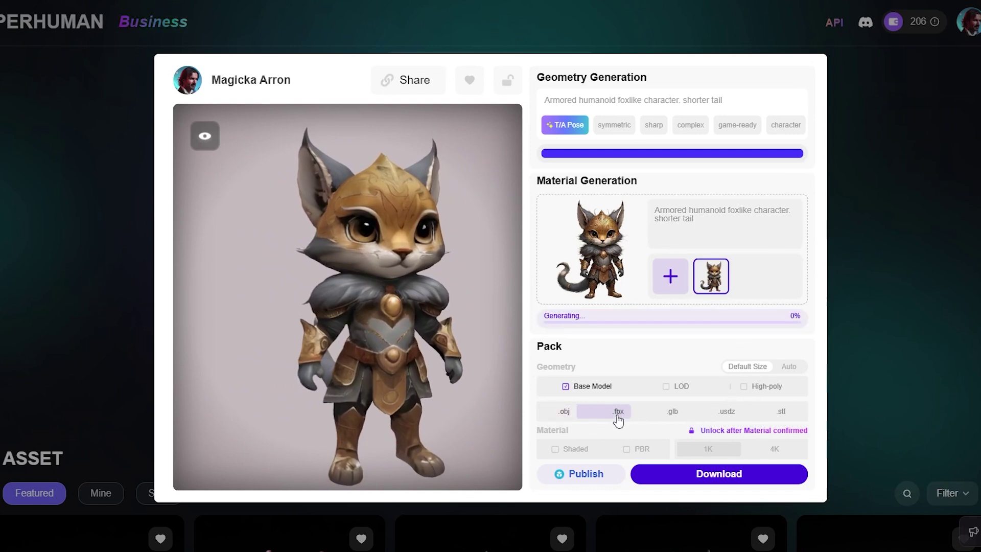
click(773, 448)
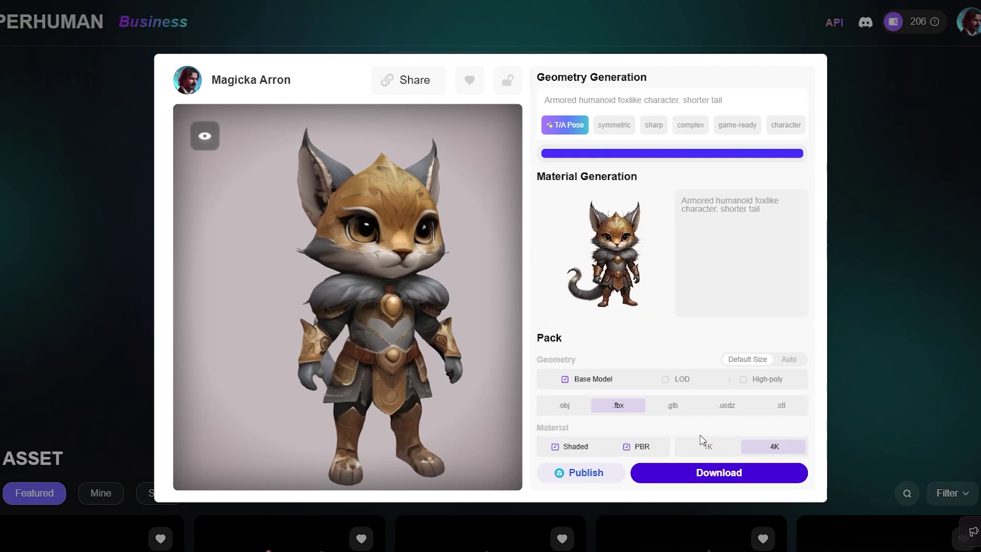
click(570, 449)
click(715, 477)
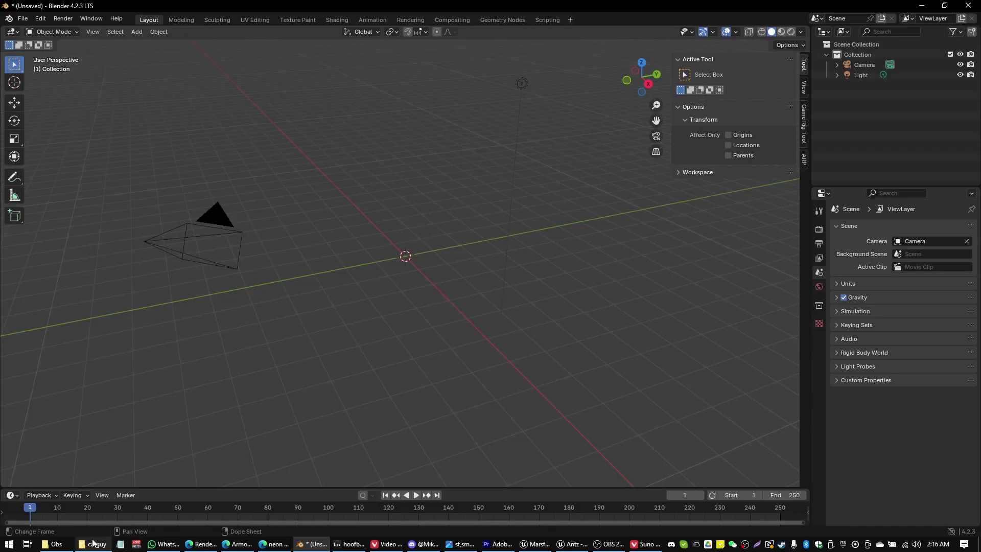
Drag base.fbx from the catguy folder into the viewport and import it as FBX
click(91, 544)
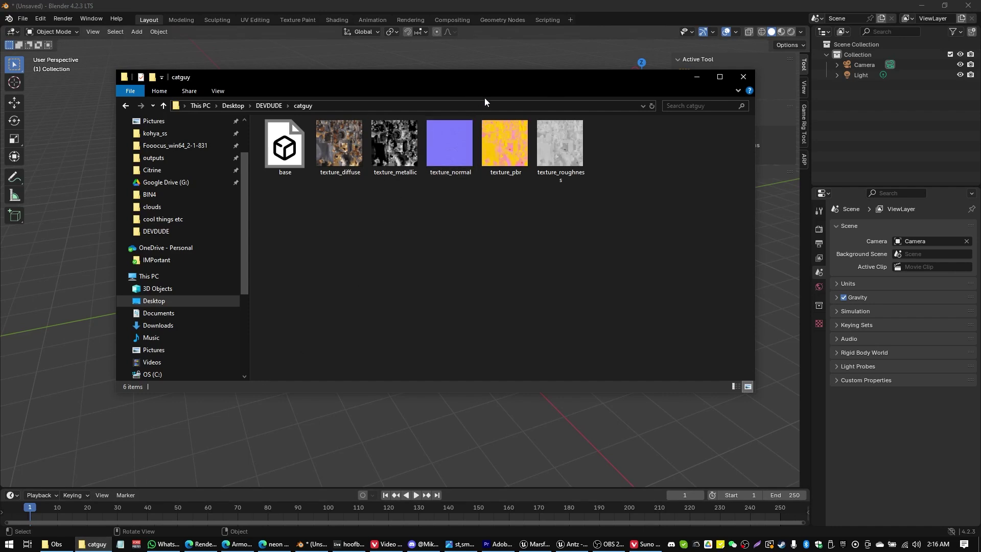
drag(497, 84, 714, 234)
drag(495, 310, 379, 186)
click(412, 175)
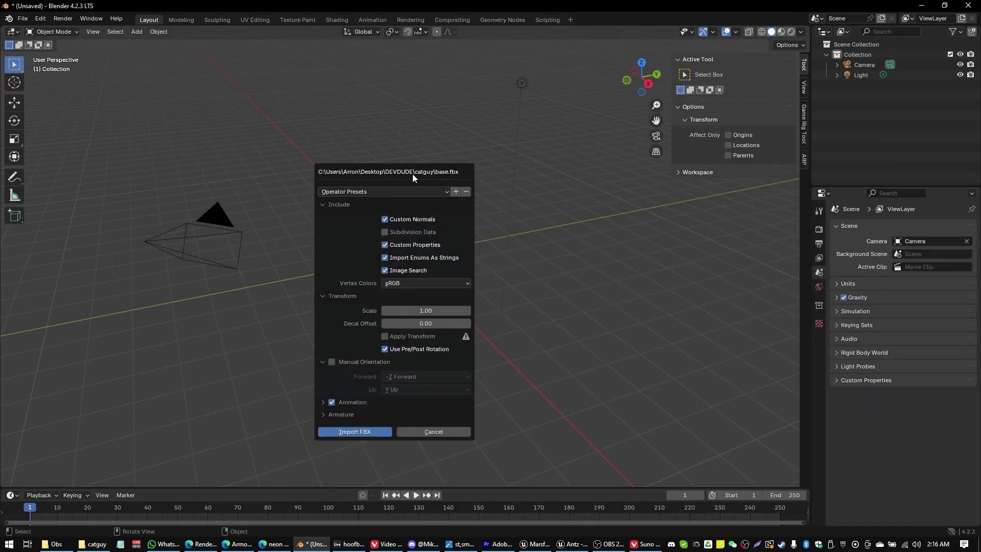
click(364, 431)
Raise the model along Z onto the ground grid, view it from the front, and show Auto-Rig Pro
scroll(406, 260, up, 10)
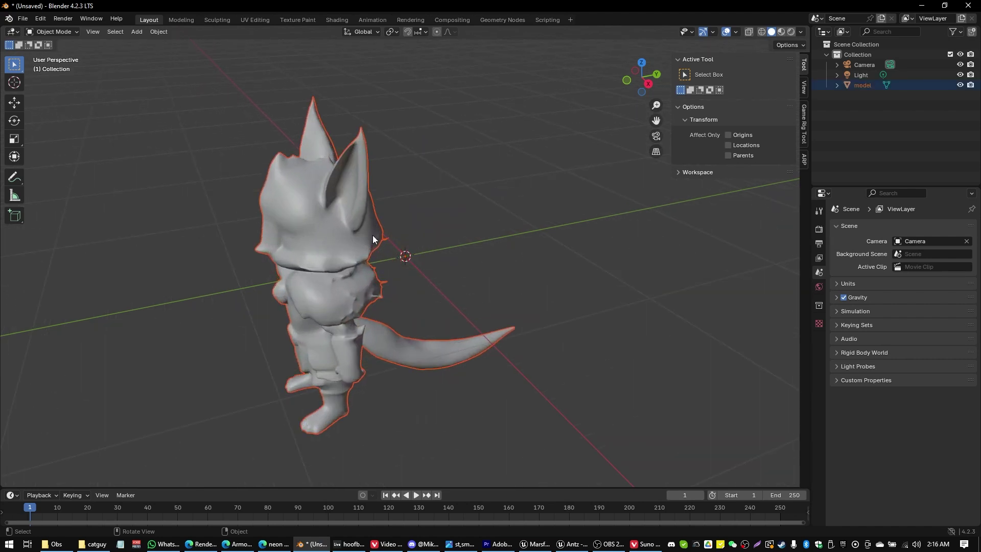
click(659, 76)
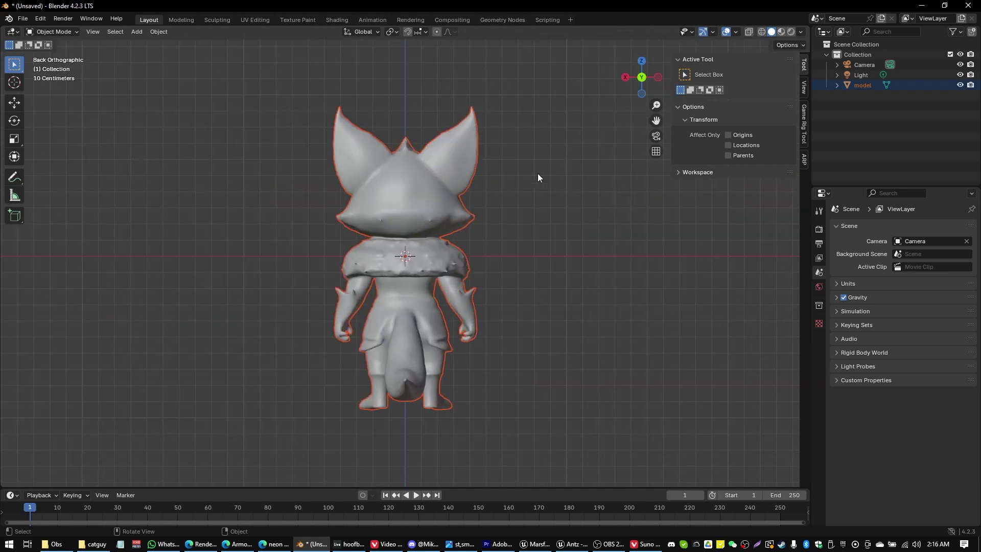
click(18, 103)
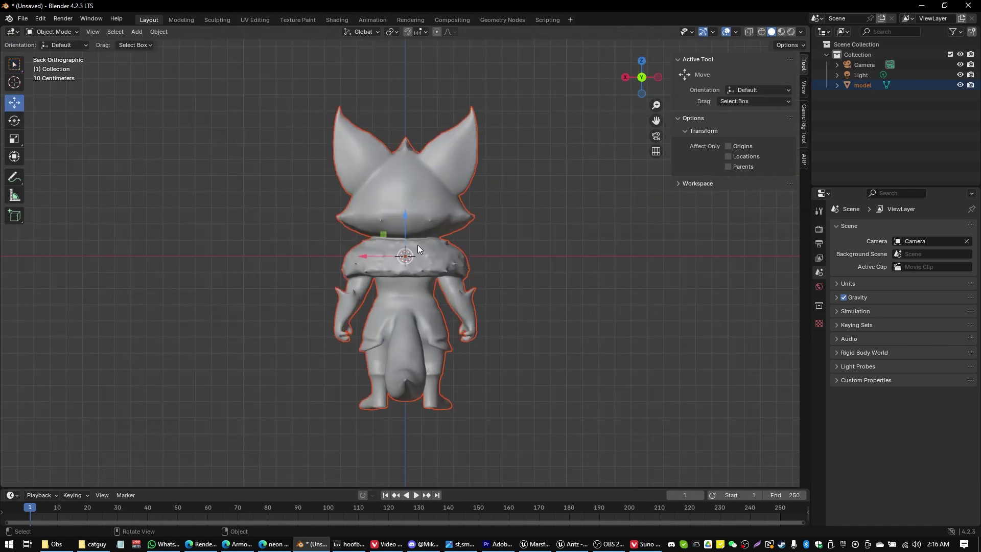
drag(406, 216, 395, 61)
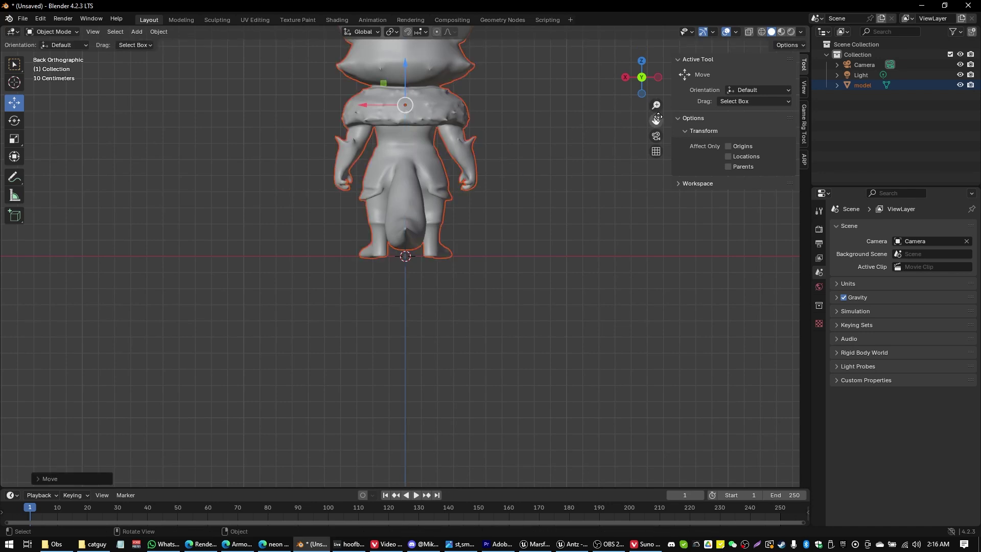
drag(656, 120, 684, 271)
click(626, 80)
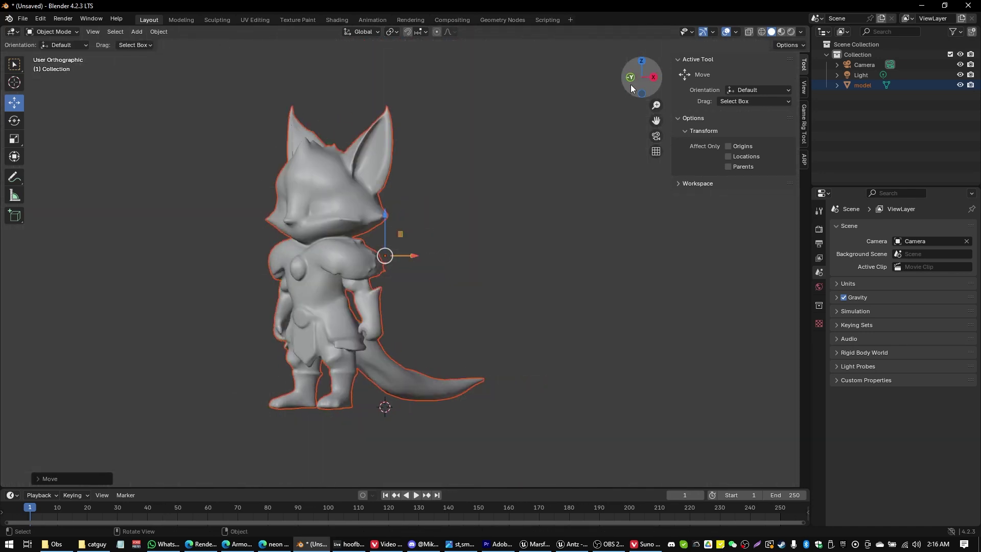
click(804, 161)
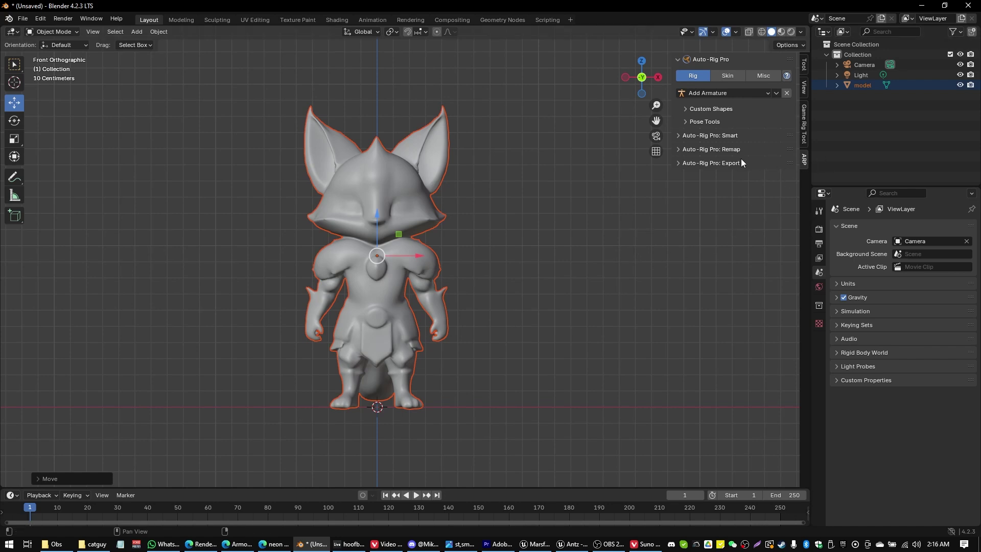
Select the cat model and start Auto-Rig Pro Smart full-body detection
click(467, 206)
click(418, 201)
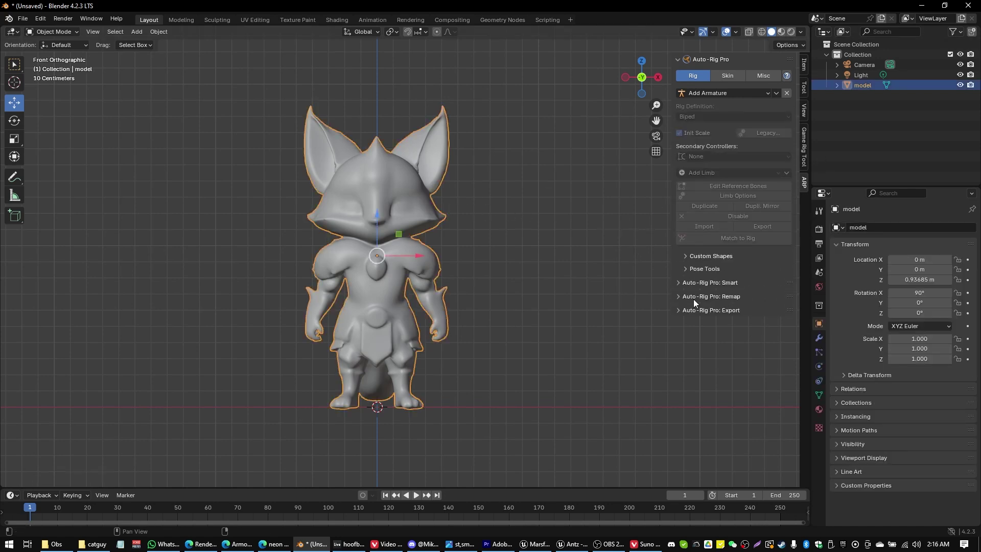
click(676, 283)
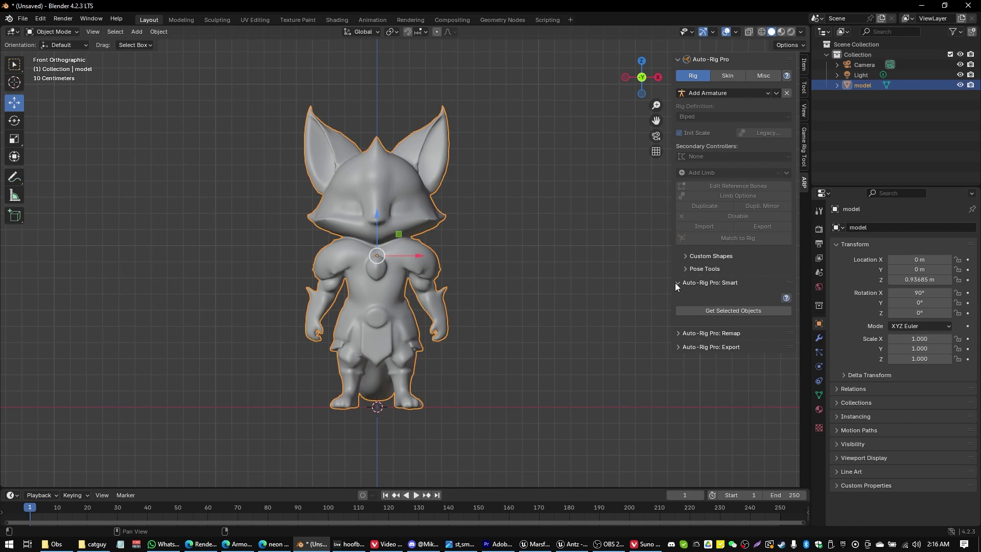
click(710, 312)
click(694, 333)
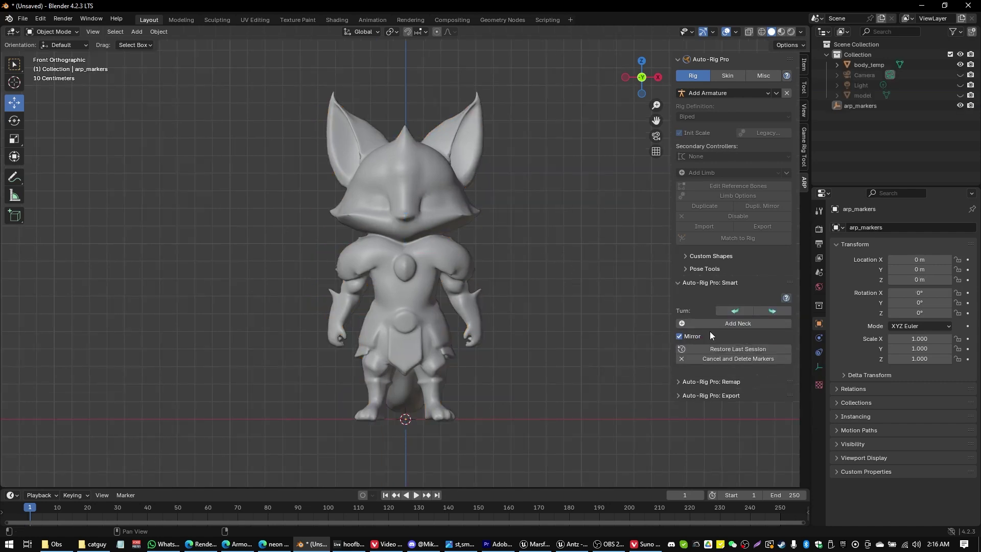
Place the neck, chin, shoulder and wrist markers on the character
click(733, 323)
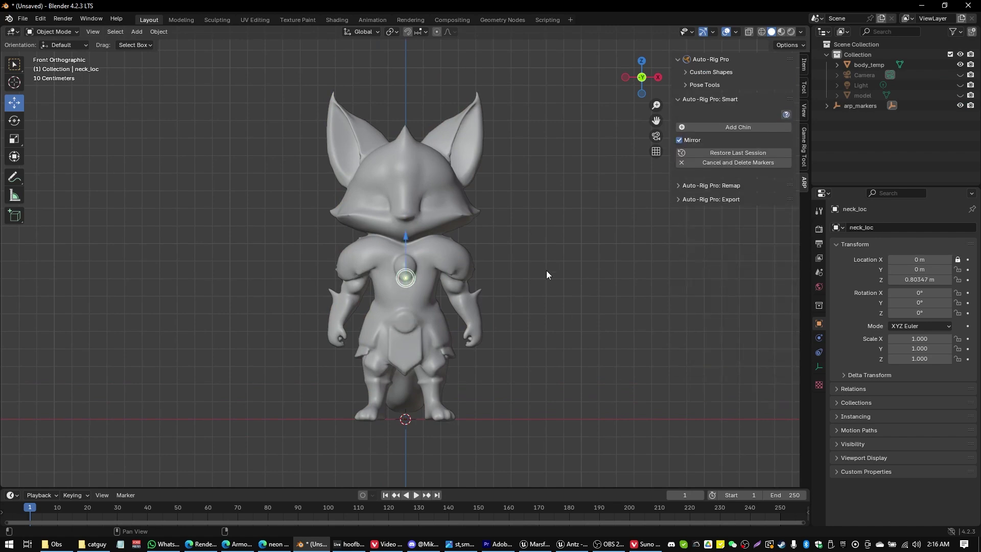
click(523, 243)
click(730, 126)
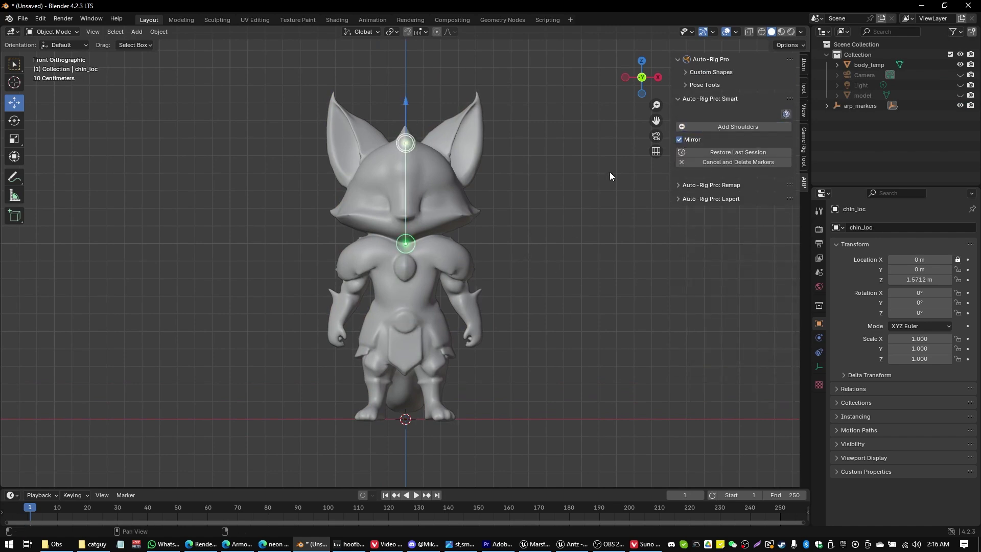
click(507, 235)
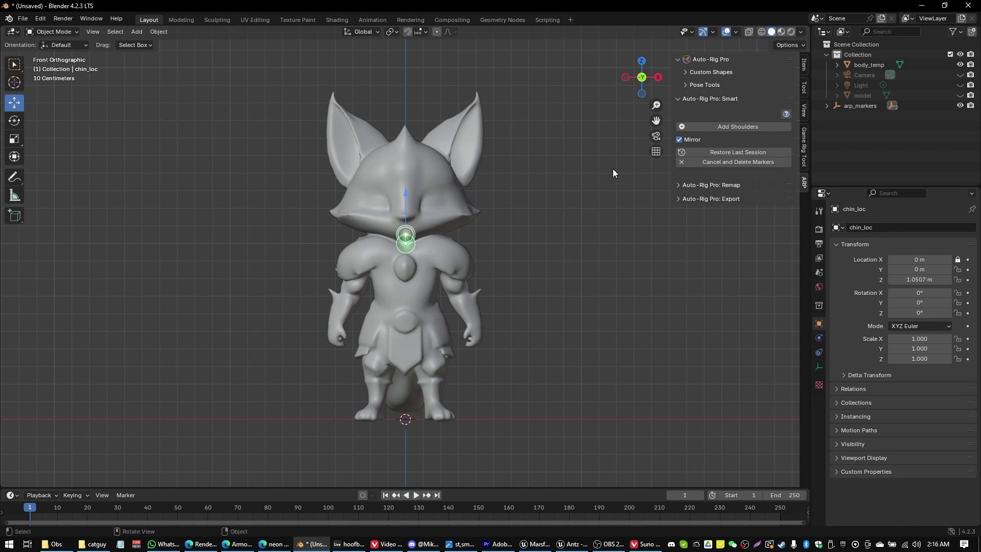
click(735, 127)
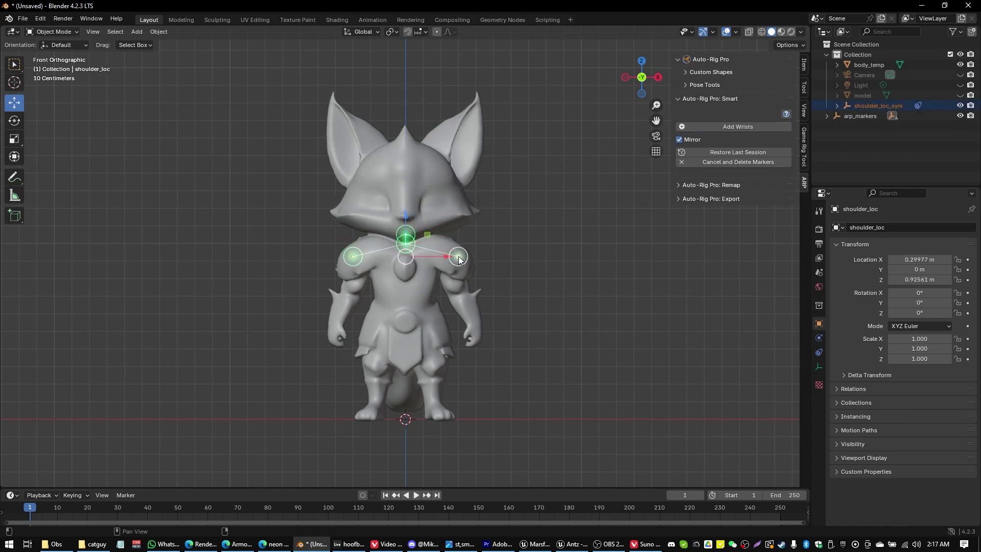
click(735, 127)
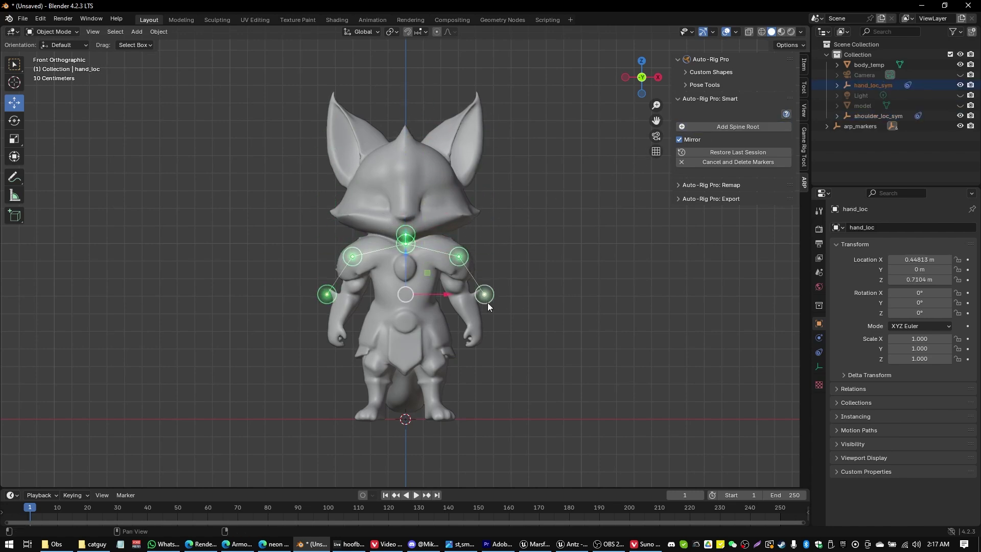
click(476, 327)
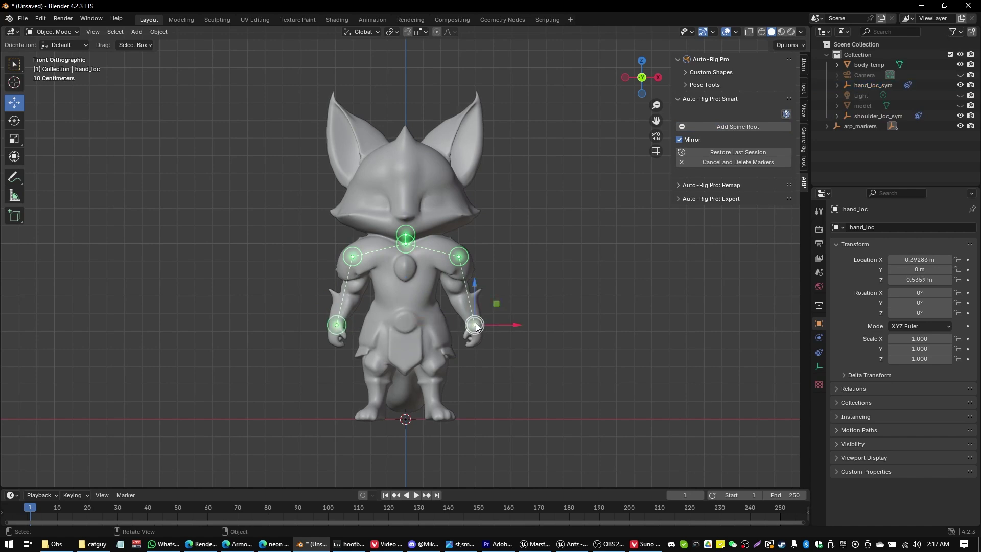
Add spine root and ankle markers, choose UE5 Manny-Quinn without fingers, and click Go!
click(733, 127)
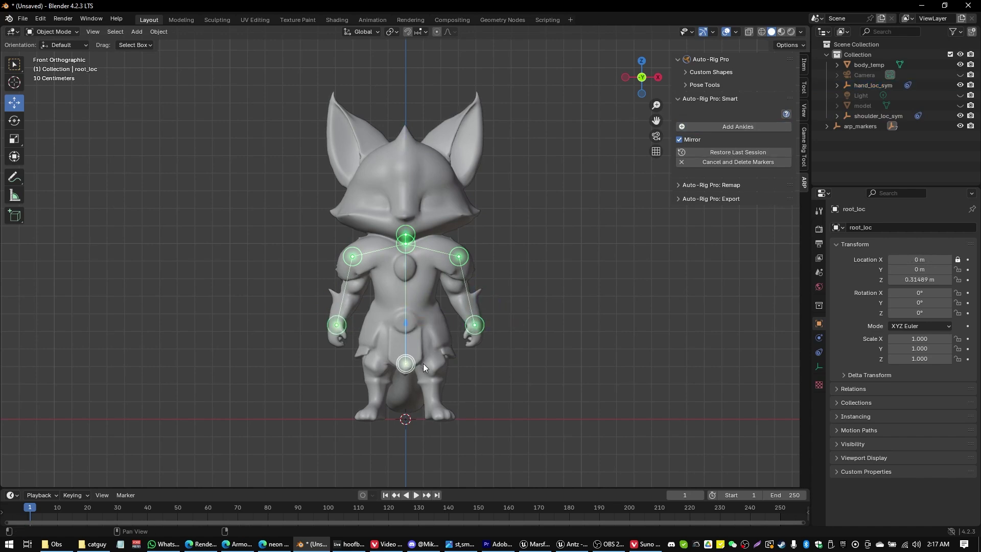
click(724, 126)
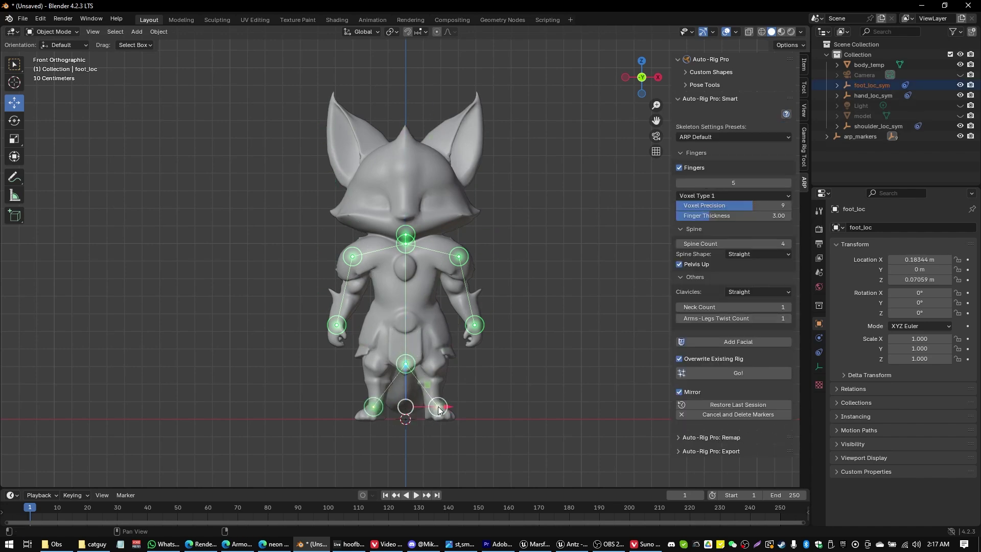
click(703, 136)
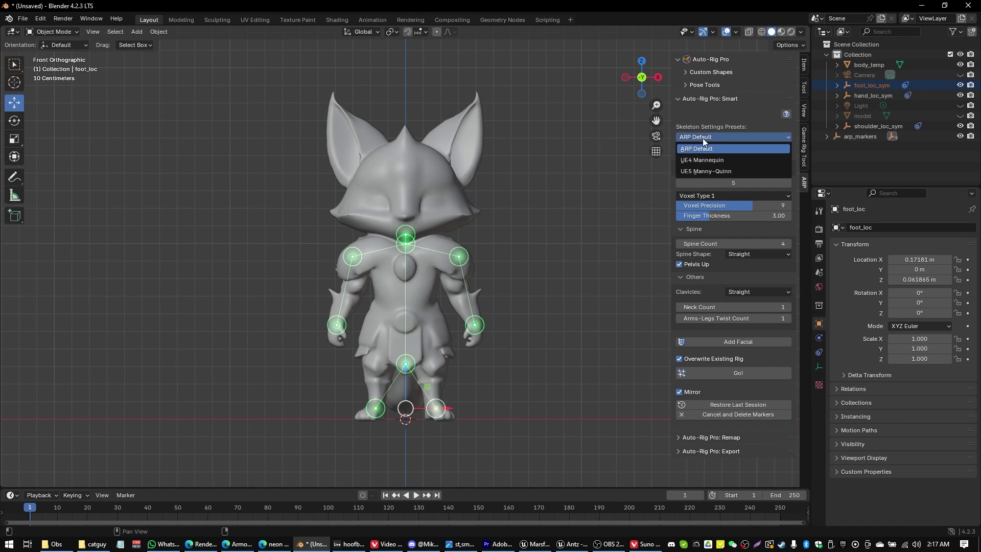
click(706, 173)
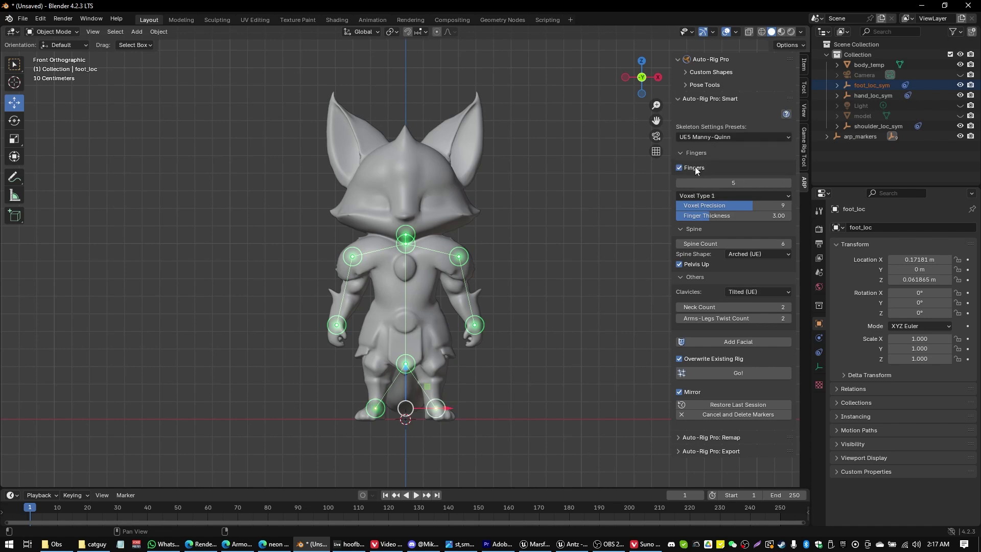
click(695, 167)
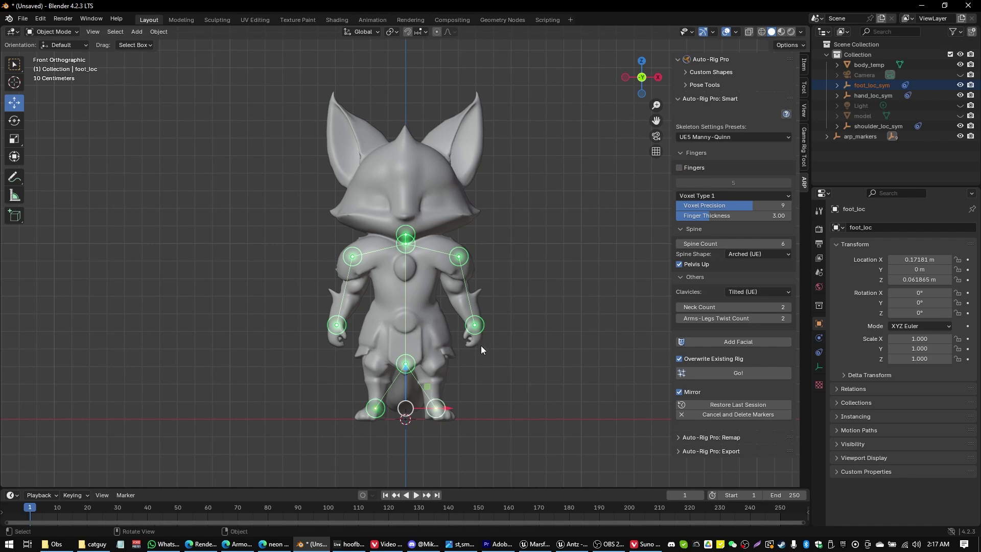
click(736, 373)
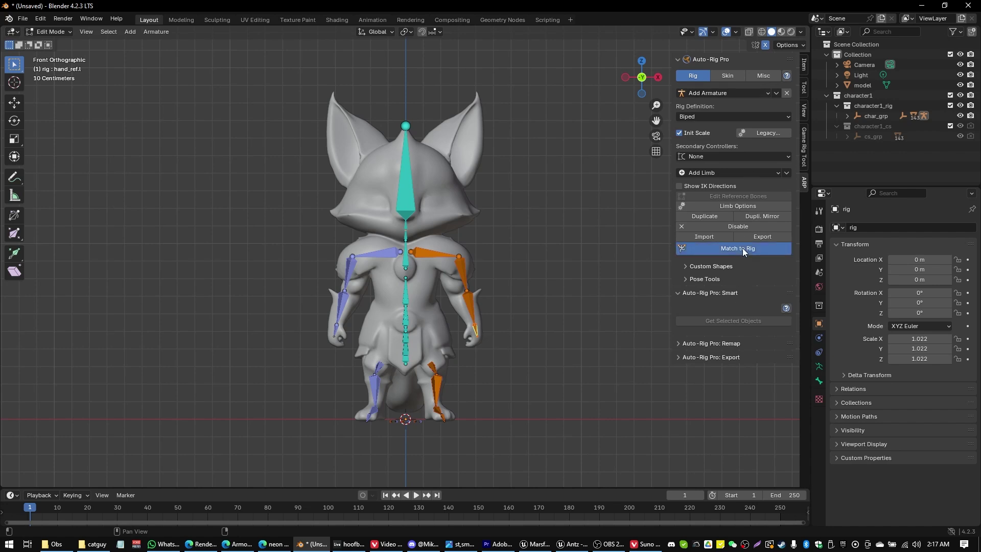
Match the skeleton to the rig and return to Object Mode with the Skin tab showing
click(742, 248)
click(717, 76)
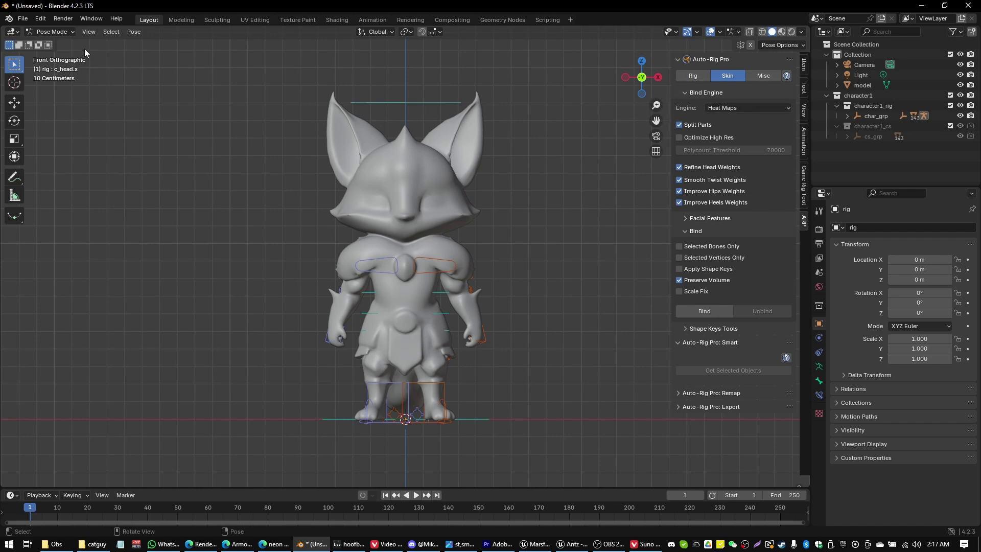
click(63, 35)
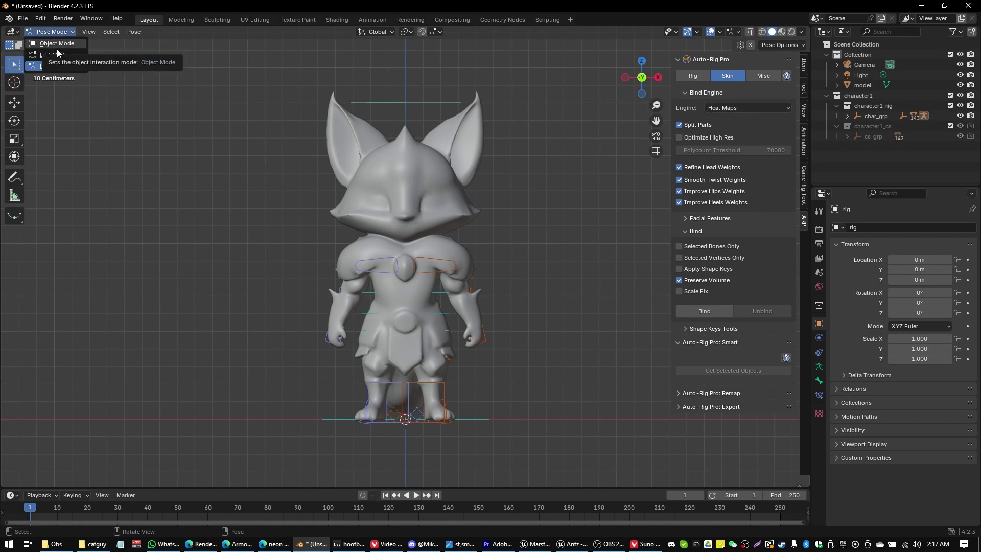
click(57, 48)
Select the cat mesh, then the rig as active, and bind them
click(424, 105)
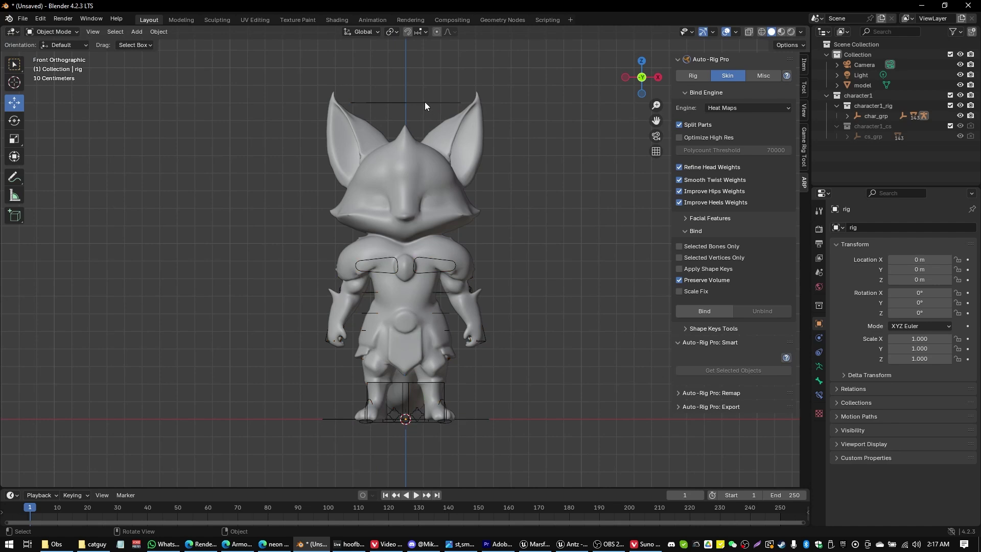
click(424, 102)
shift+click(407, 171)
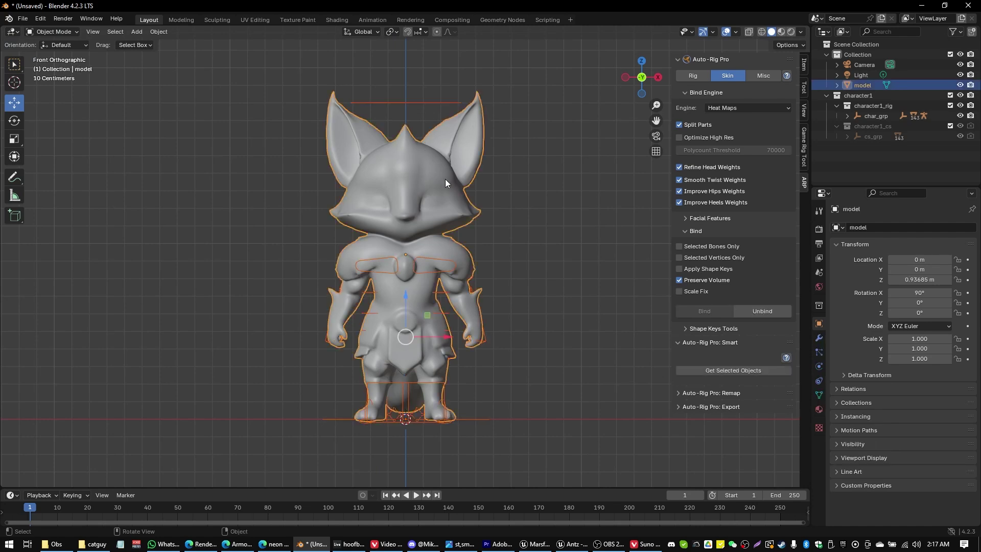
click(413, 161)
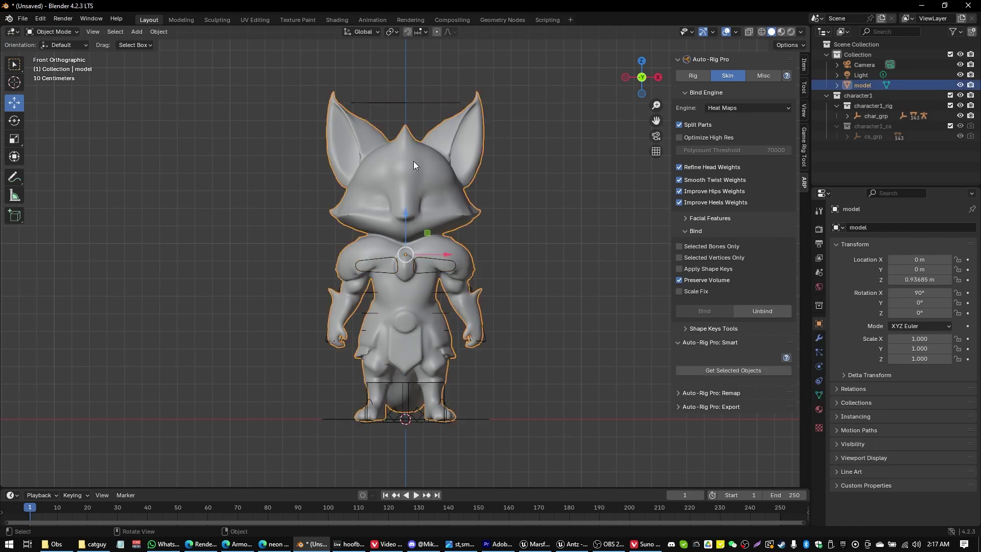
shift+click(418, 102)
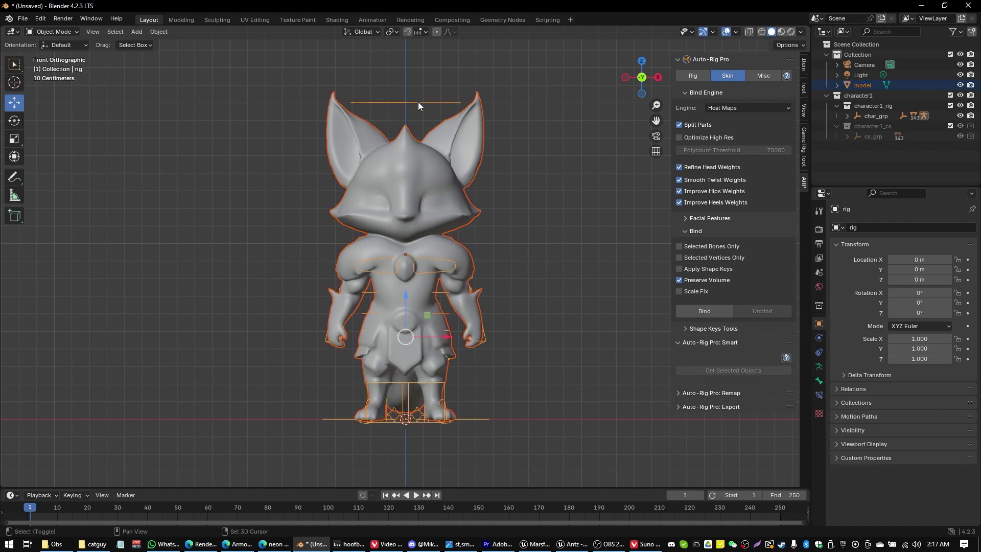
click(715, 311)
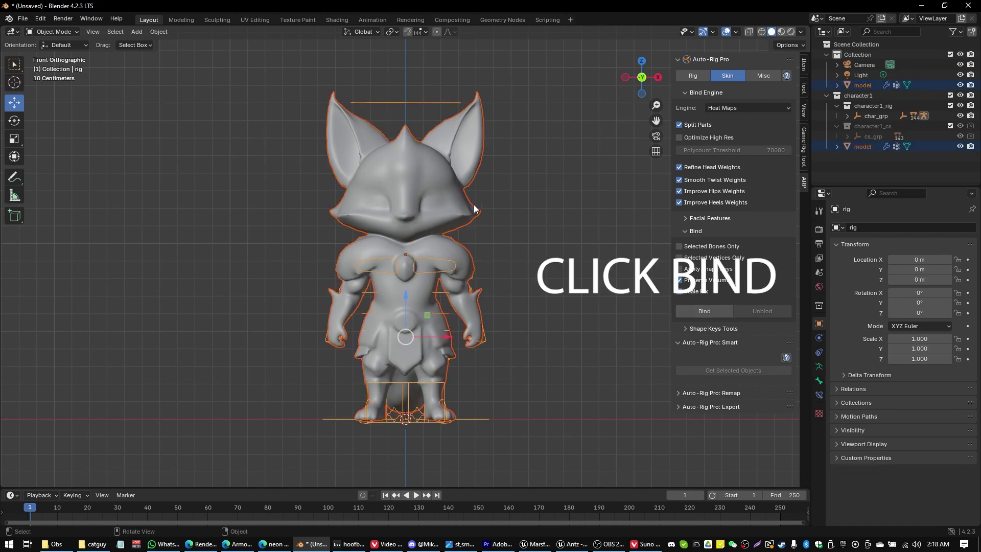
Export the rig with Auto-Rig Pro to the Desktop as catguyrig.fbx, using the Unreal Engine Humanoid preset
click(677, 406)
scroll(713, 355, down, 4)
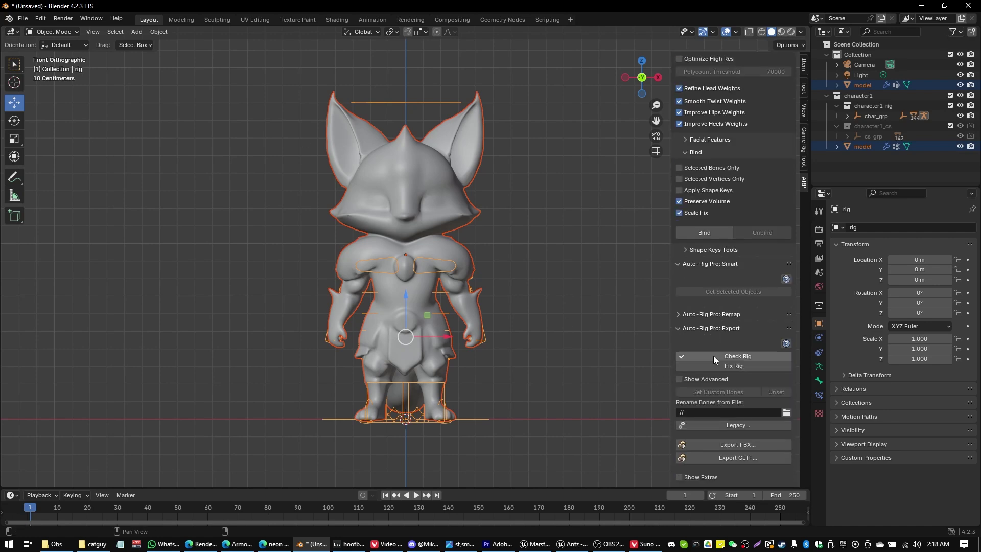
click(747, 445)
click(260, 190)
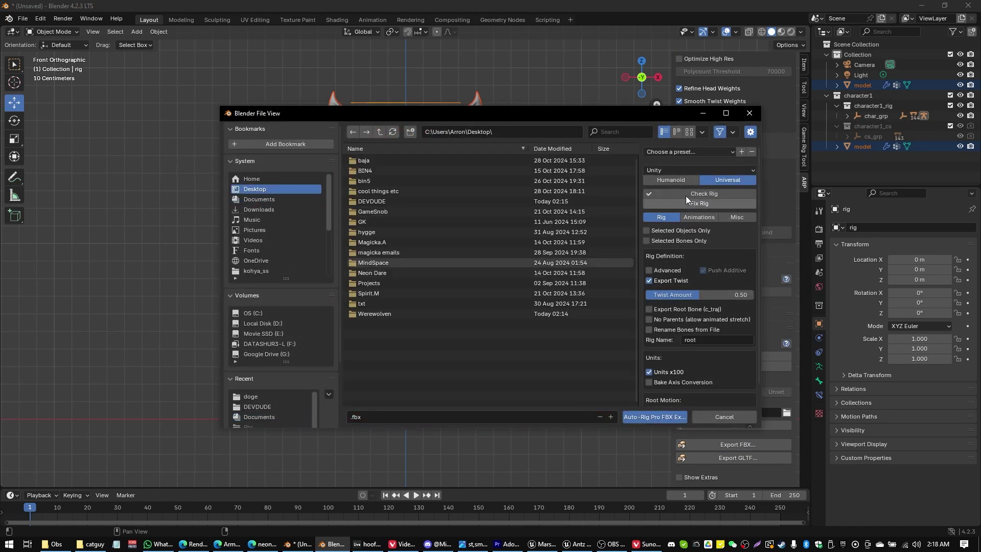
click(669, 170)
click(674, 208)
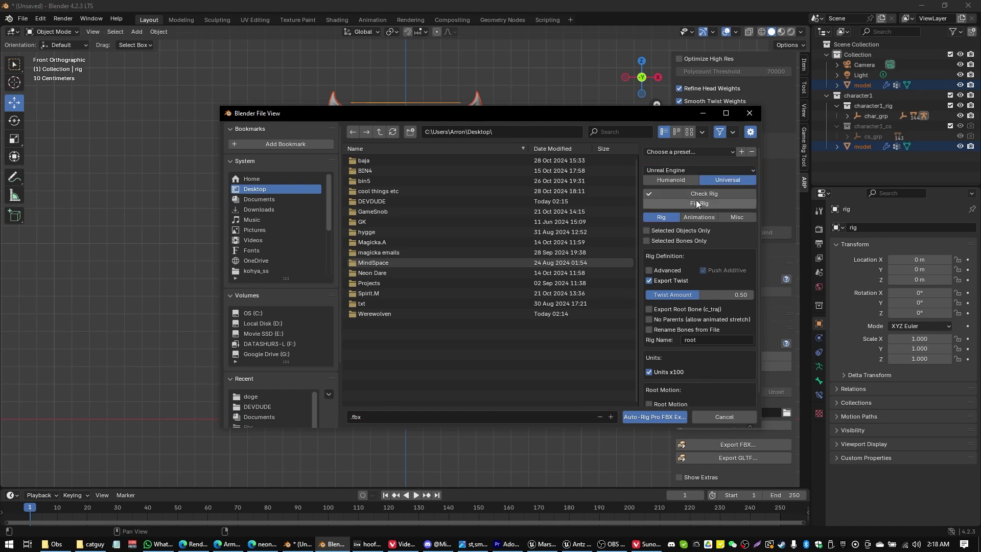
click(682, 178)
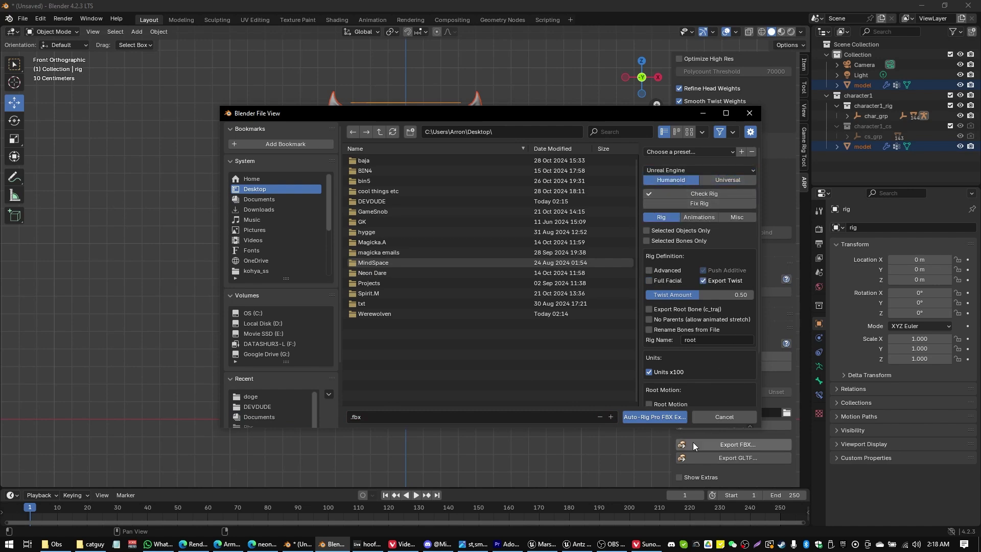
click(399, 419)
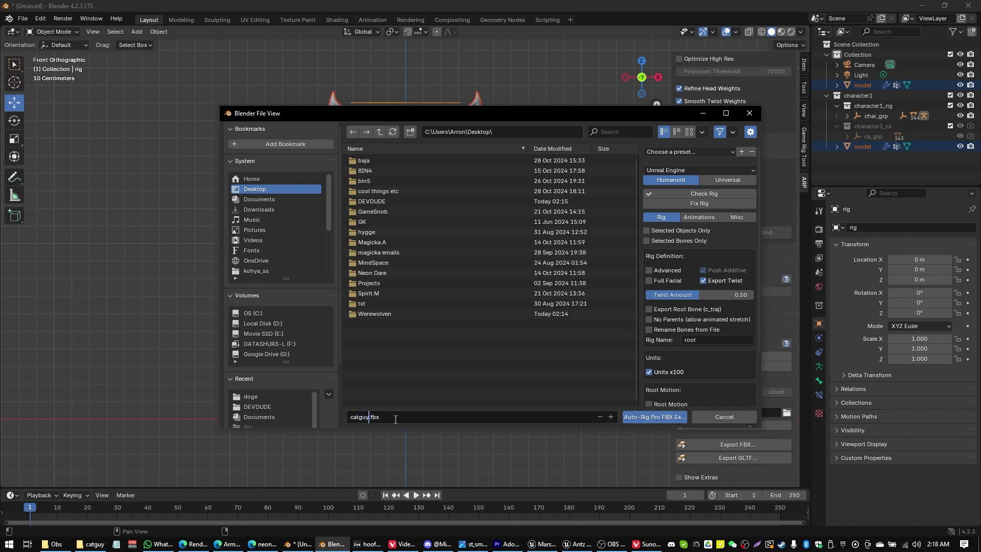
click(653, 417)
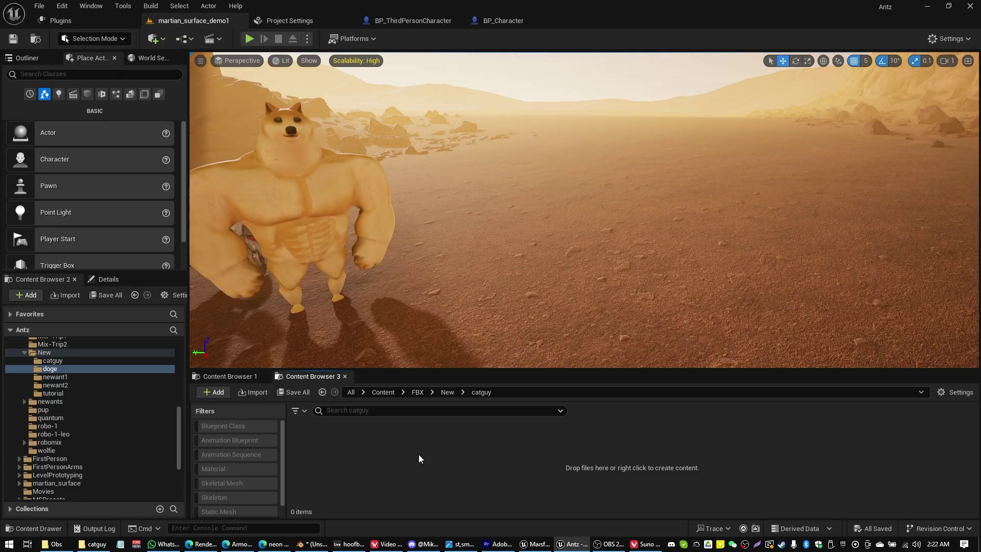
Start an import into the catguy folder and choose catguyrig.fbx from the Desktop
right_click(419, 454)
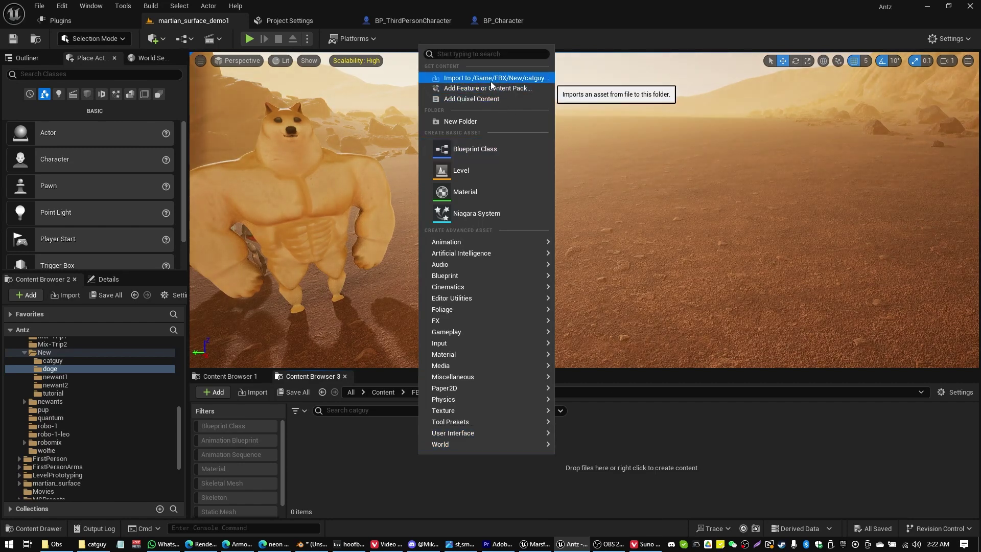
click(490, 80)
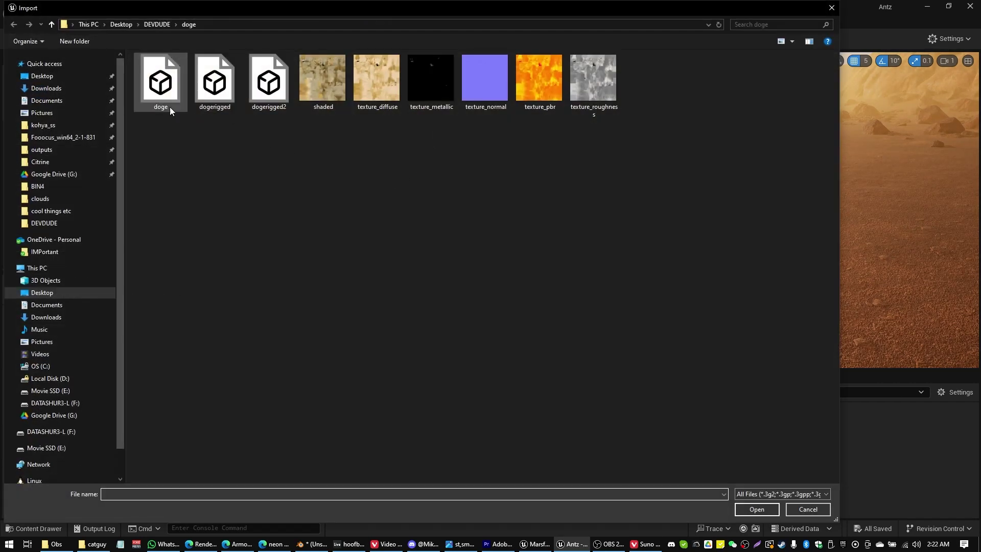
click(155, 24)
click(125, 24)
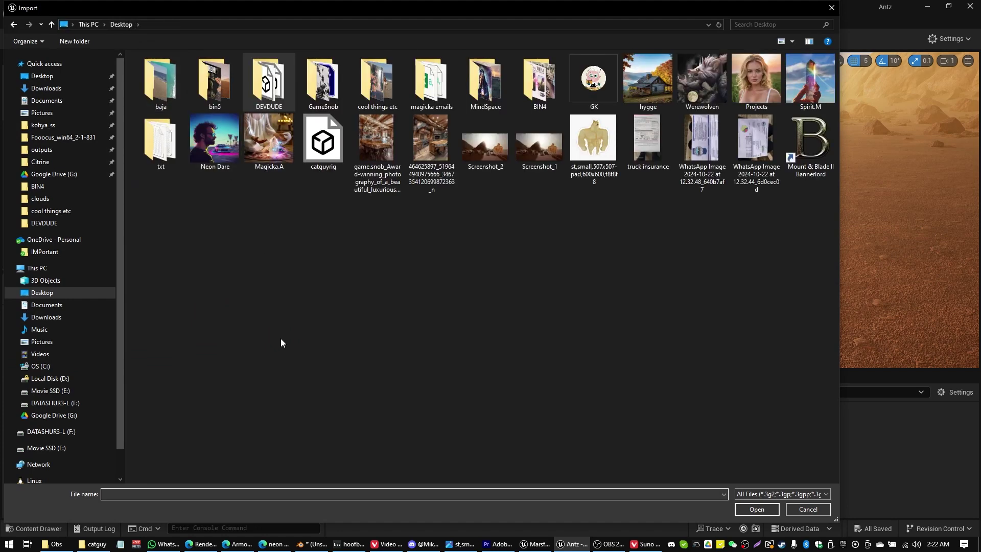
text(catguyrig)
key(Return)
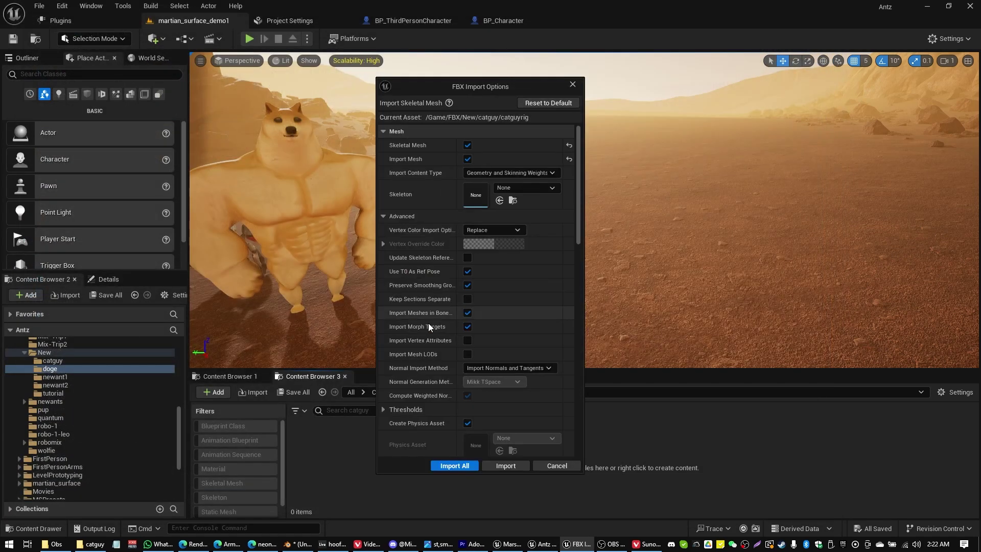
Import catguyrig as a skeletal mesh on the SK_Mannequin skeleton
click(504, 189)
scroll(562, 353, down, 5)
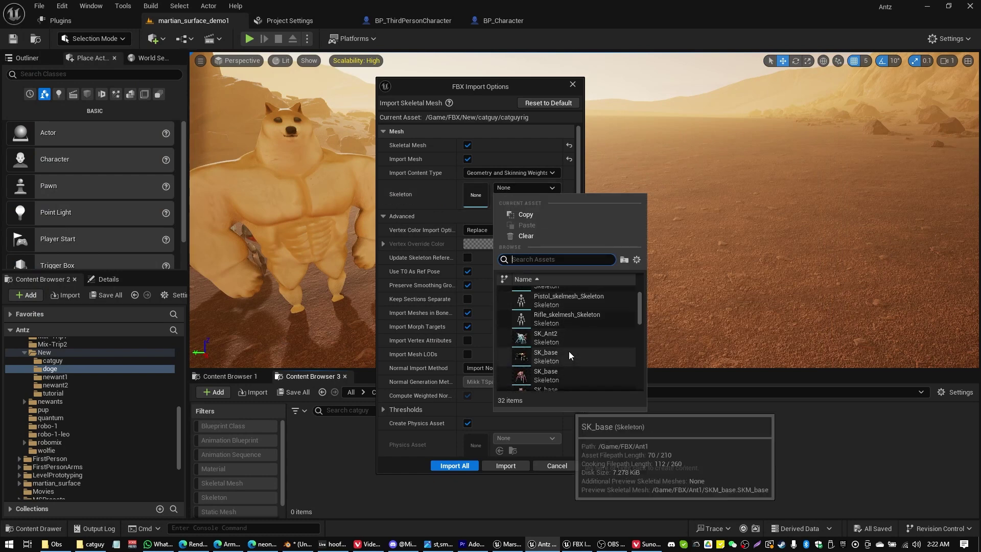
scroll(569, 349, down, 4)
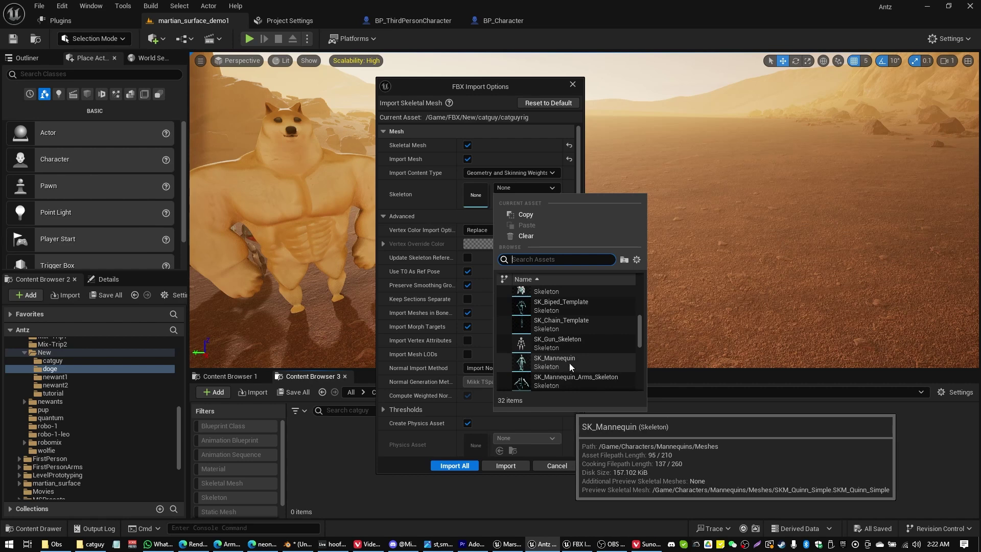
click(569, 364)
click(490, 466)
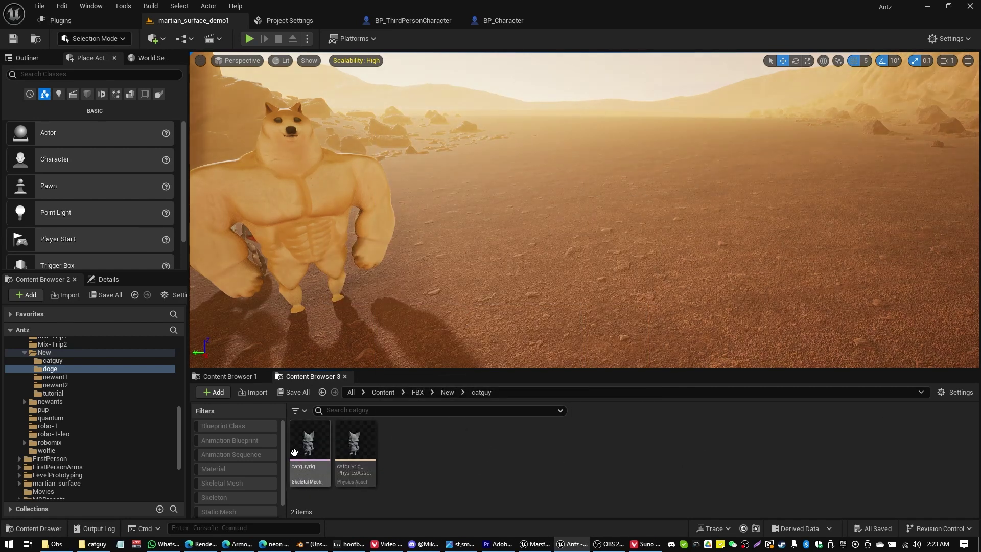
Place the catguyrig mesh in the level beside the doge and frame it in view
drag(333, 436, 558, 296)
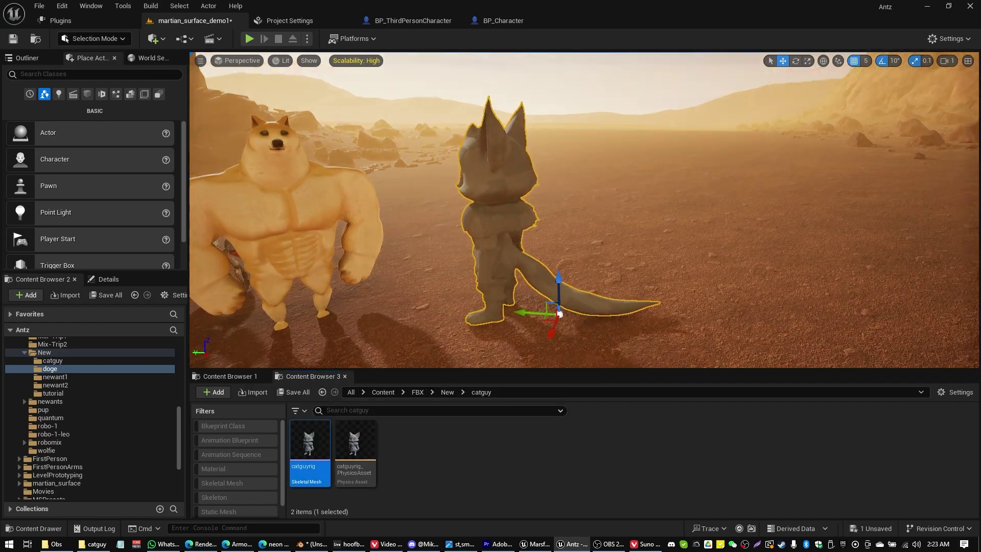
key(f)
alt+drag(584, 210, 475, 211)
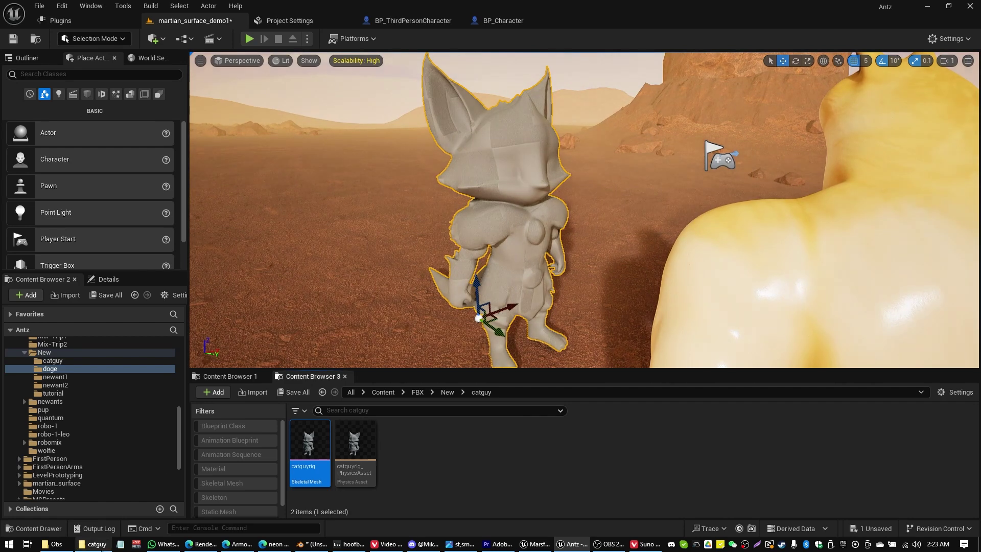
click(94, 543)
Import the five cat texture images from Explorer into the catguy folder
drag(838, 370, 531, 268)
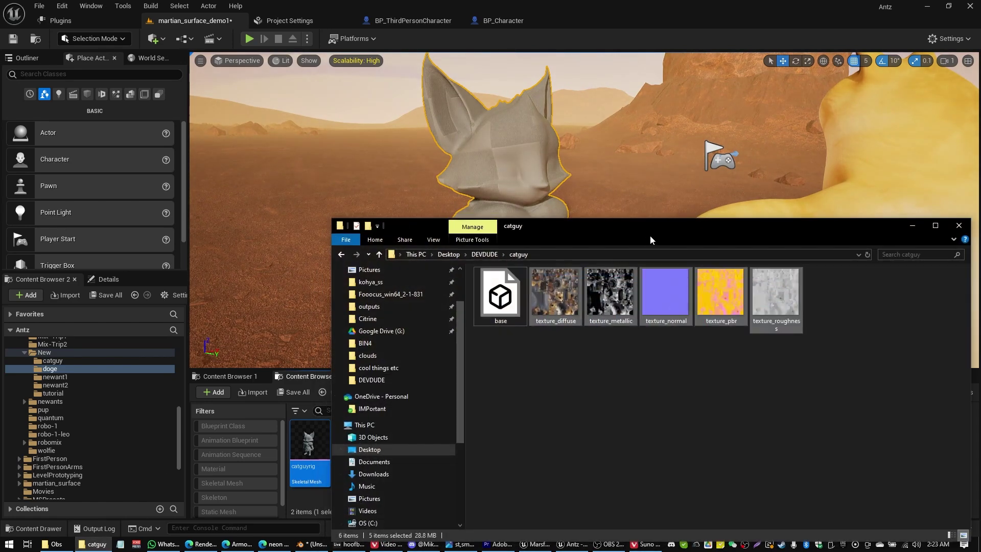
drag(661, 222, 782, 184)
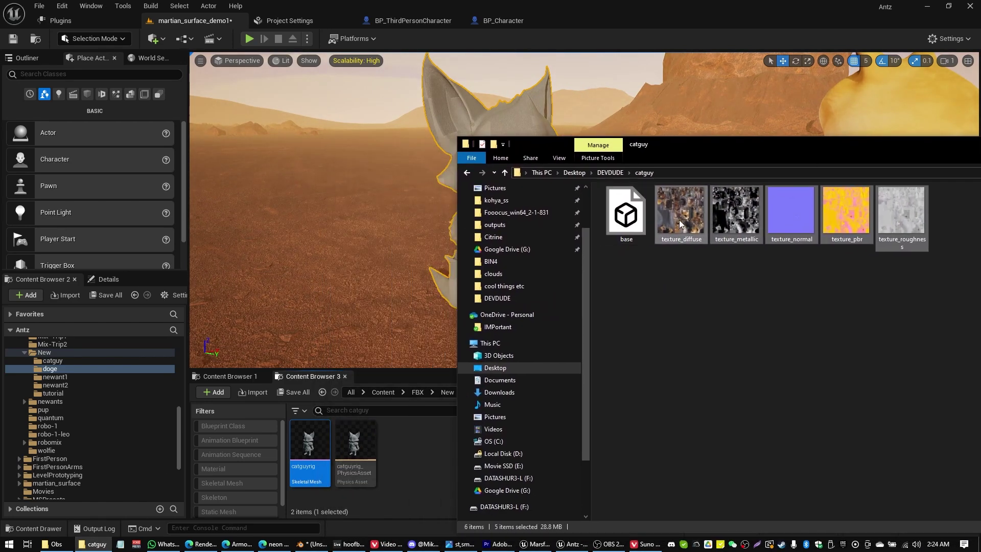
drag(679, 220, 424, 492)
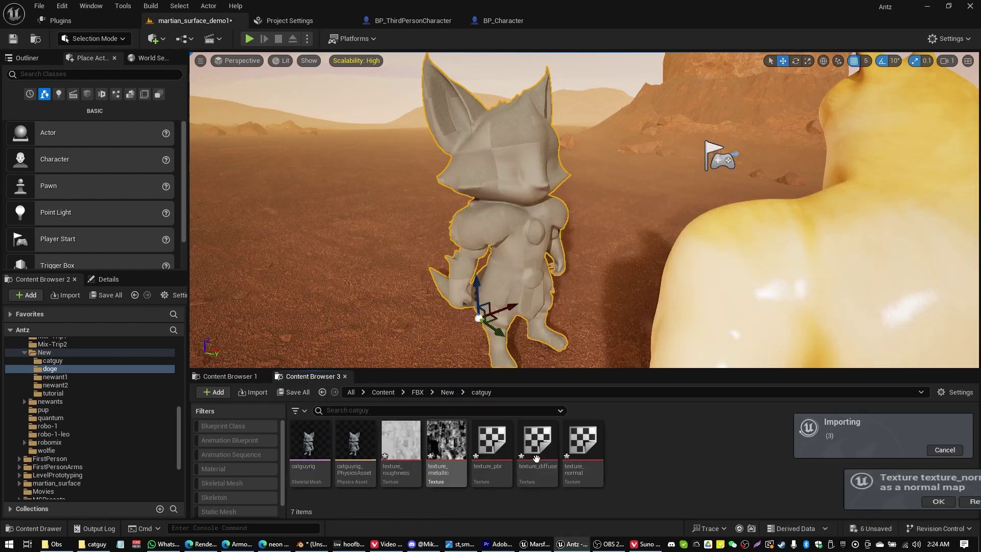
Create a new material named Catguymat
right_click(635, 443)
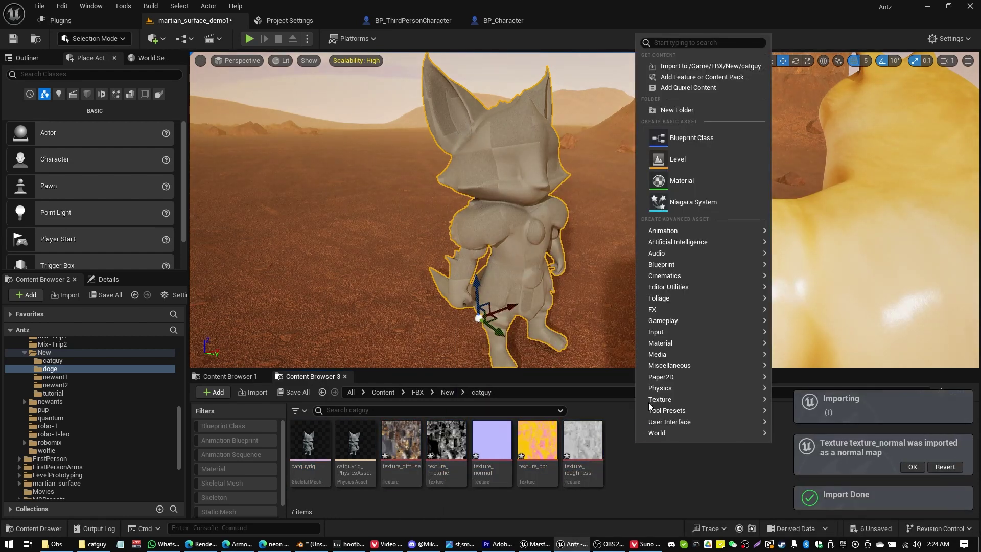
click(681, 180)
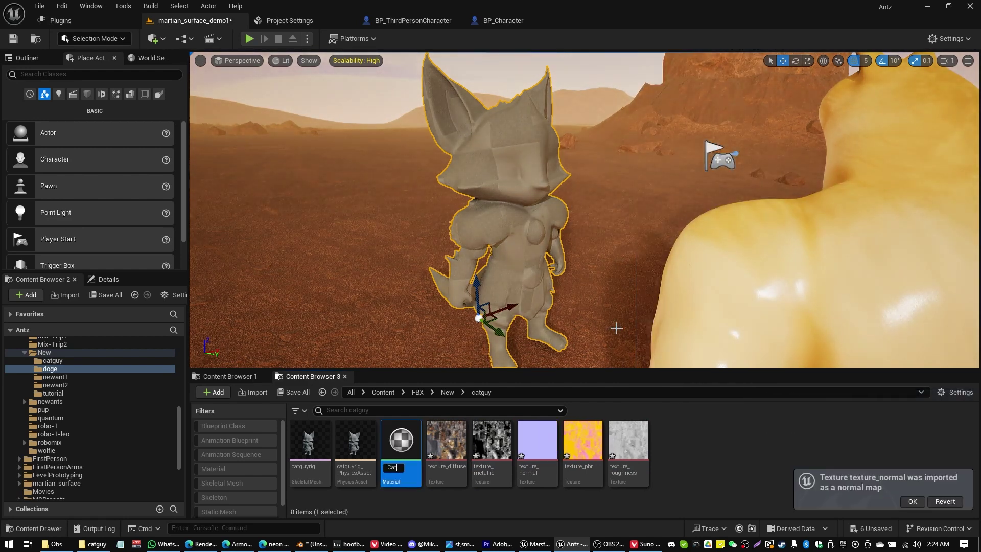
text(Catguymat)
key(Return)
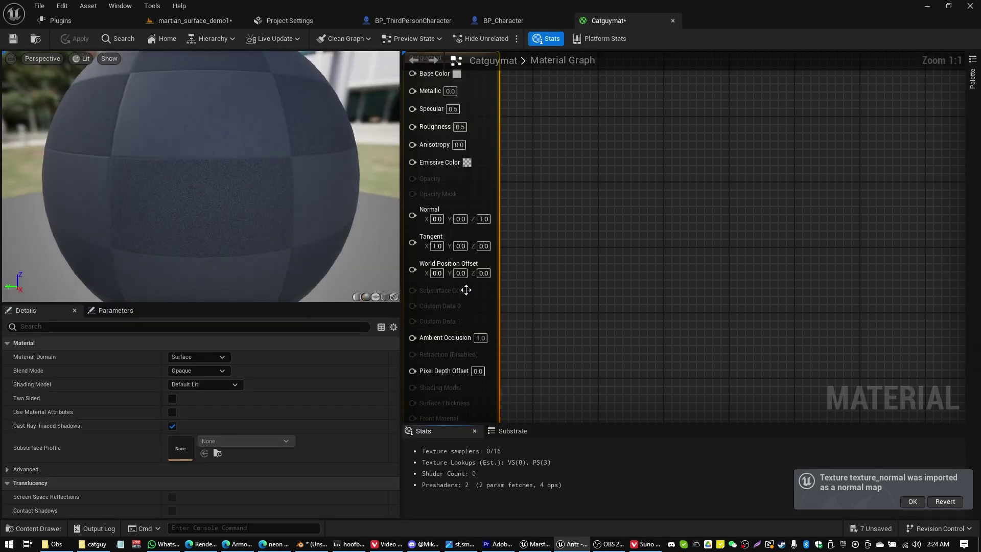
key(ctrl+space)
Add the diffuse and metallic textures to Catguymat, wiring them to Base Color and Metallic
double_click(303, 424)
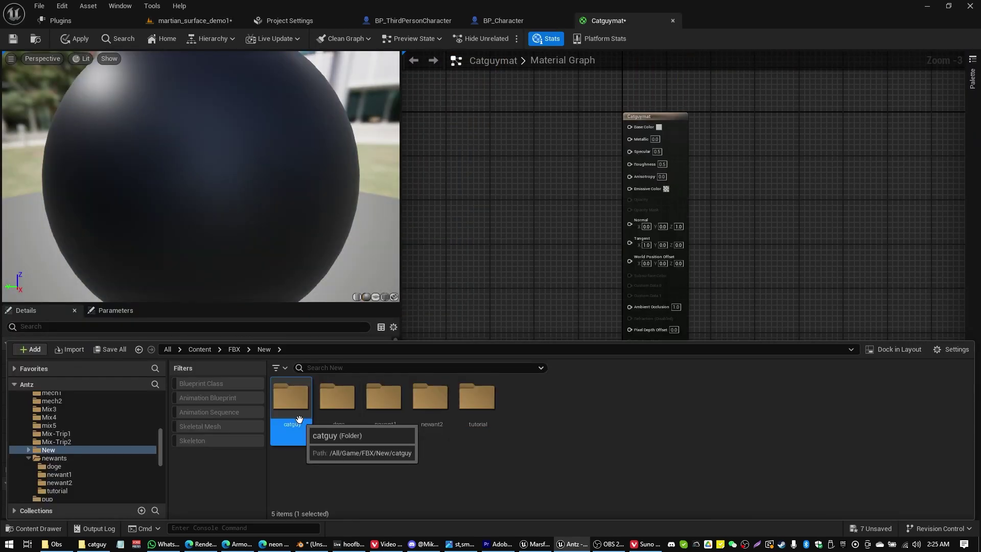
drag(430, 401, 458, 139)
drag(521, 155, 629, 126)
key(ctrl+space)
drag(477, 398, 469, 272)
drag(531, 283, 630, 139)
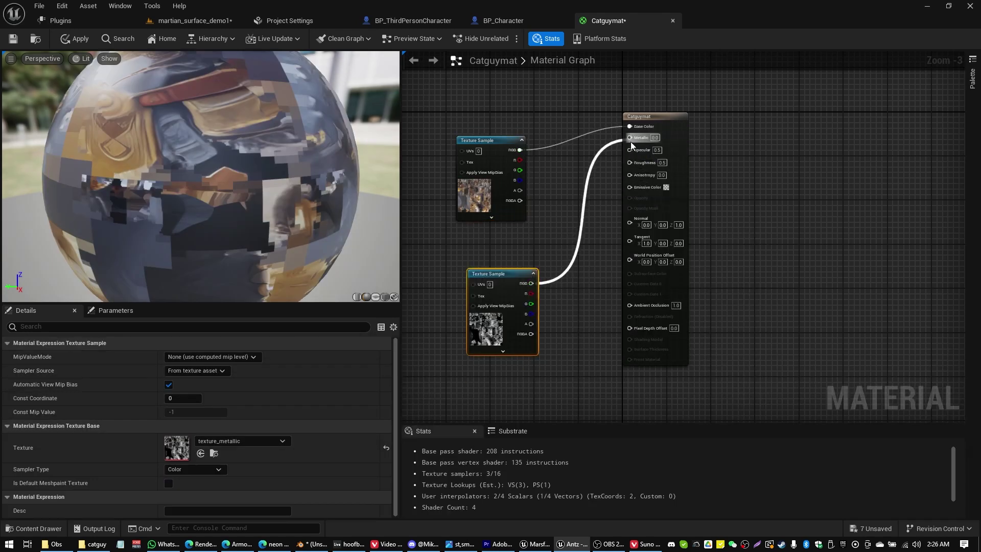
Add the normal and roughness textures and wire them to the Normal and Roughness inputs
key(ctrl+space)
drag(534, 411, 731, 178)
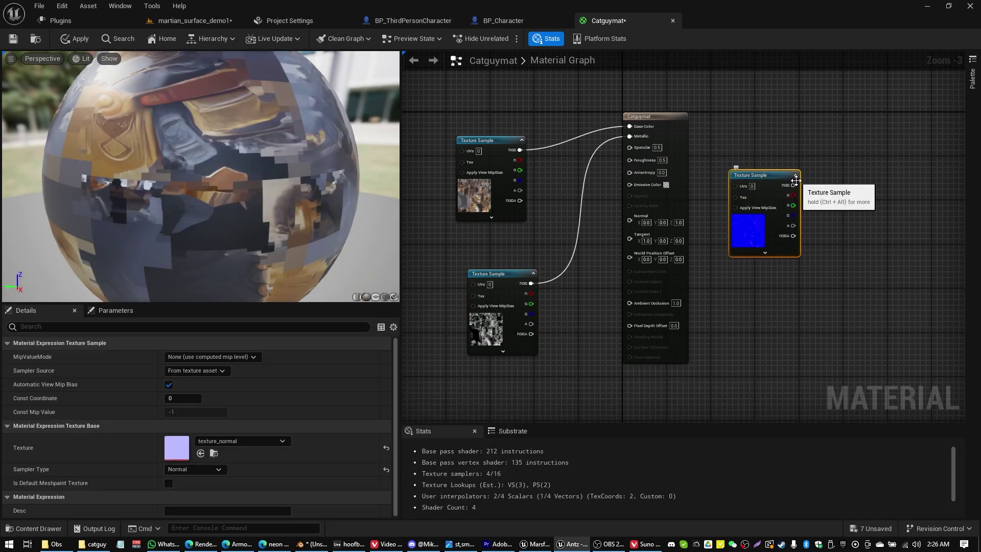
drag(793, 185, 630, 216)
key(ctrl+space)
drag(616, 401, 743, 283)
drag(796, 291, 631, 159)
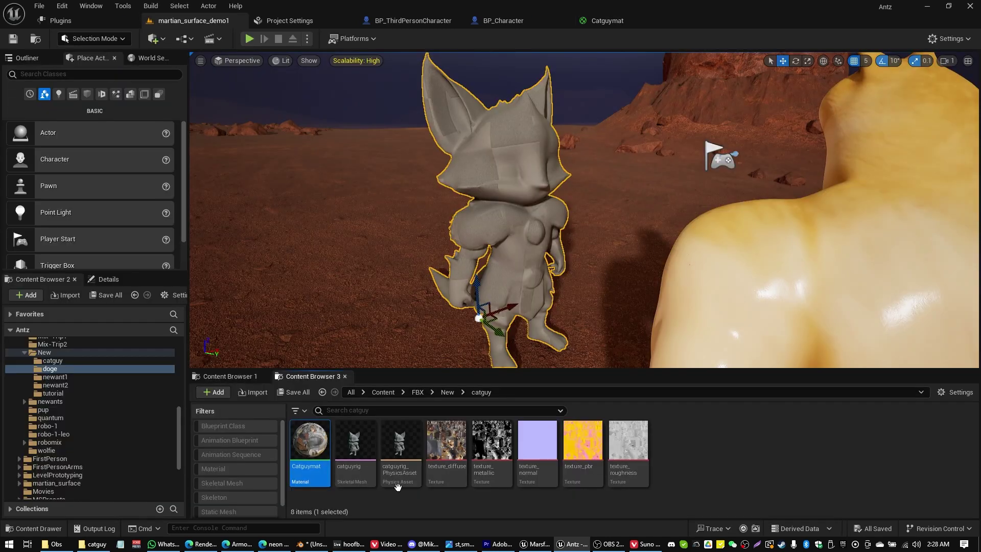
click(355, 444)
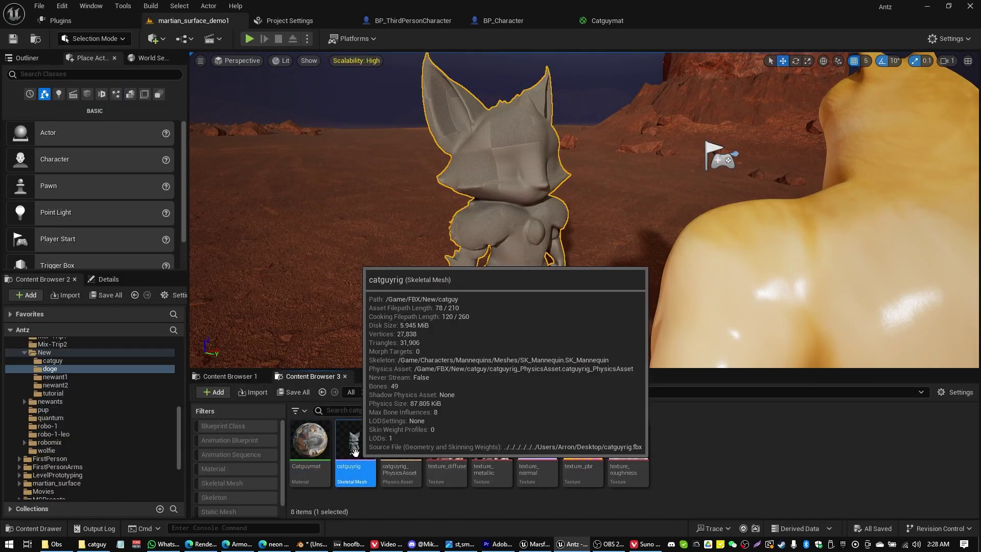
Set catguyrig's Element 0 material slot to Catguymat and save the mesh
double_click(354, 449)
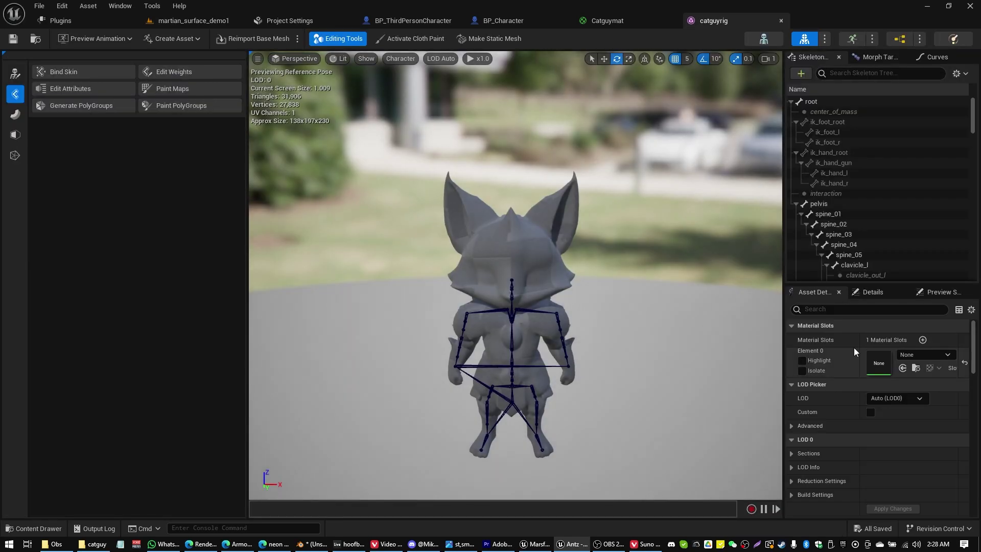
click(916, 369)
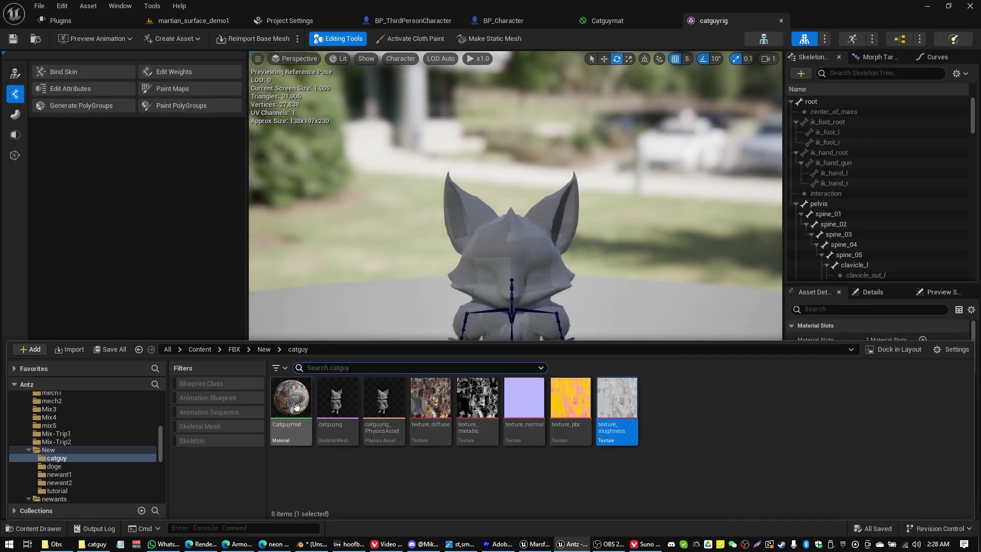
click(713, 268)
click(903, 368)
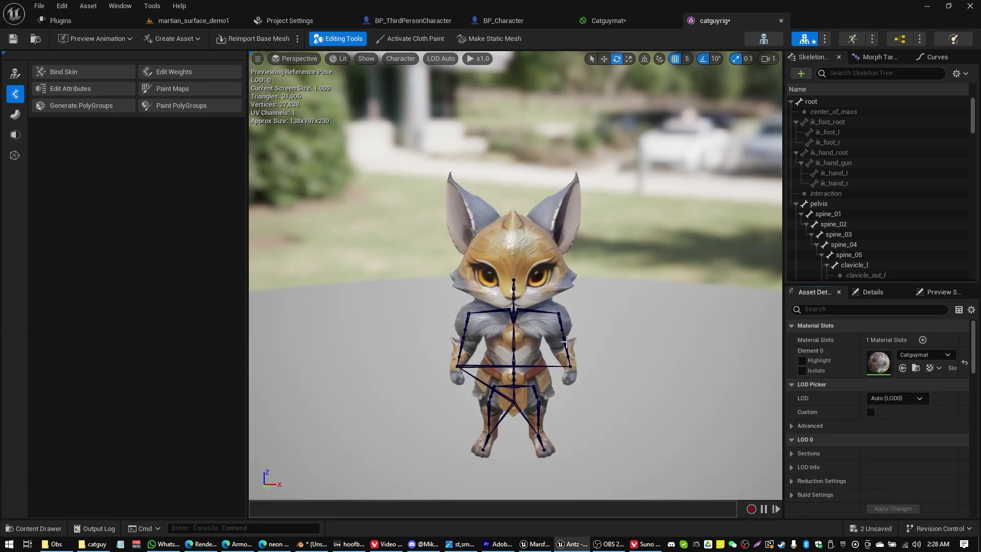
scroll(596, 313, down, 3)
scroll(595, 312, up, 5)
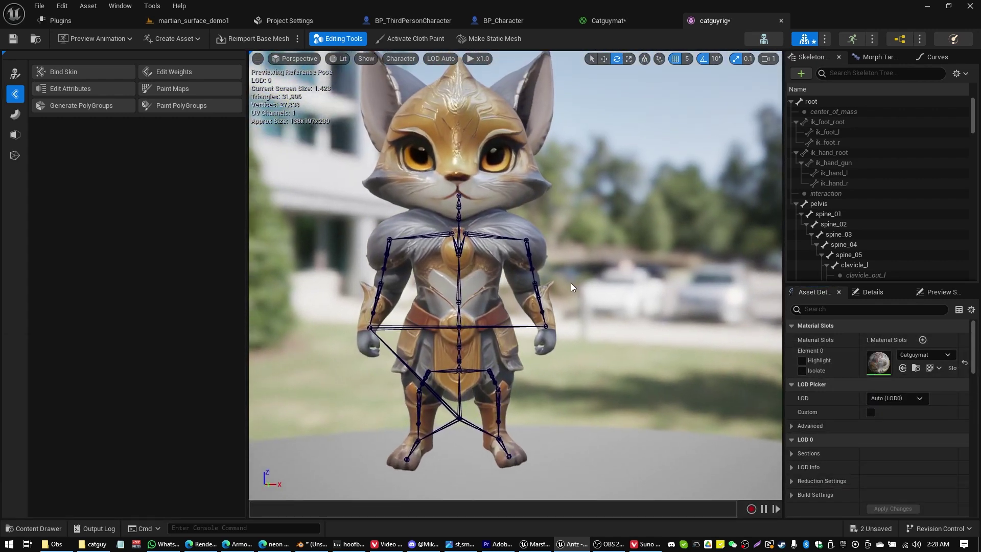
click(15, 39)
click(193, 20)
middle_drag(511, 292, 535, 292)
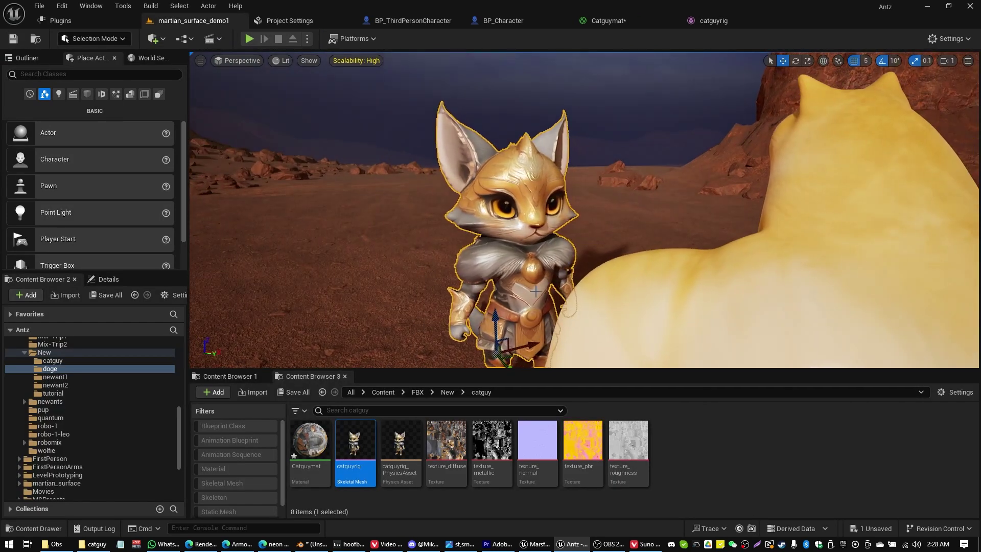
right_drag(531, 342, 598, 291)
key(F11)
scroll(598, 291, down, 3)
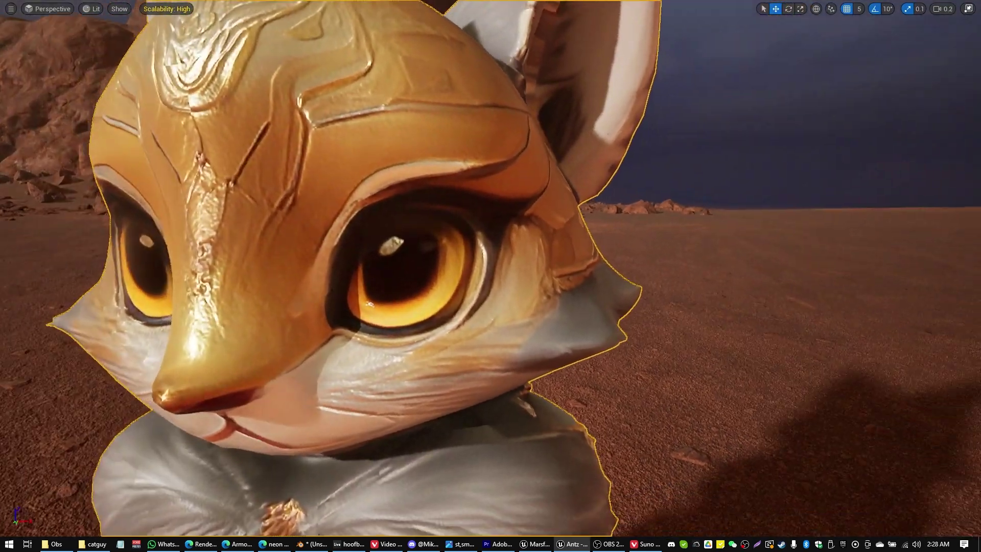
key(f)
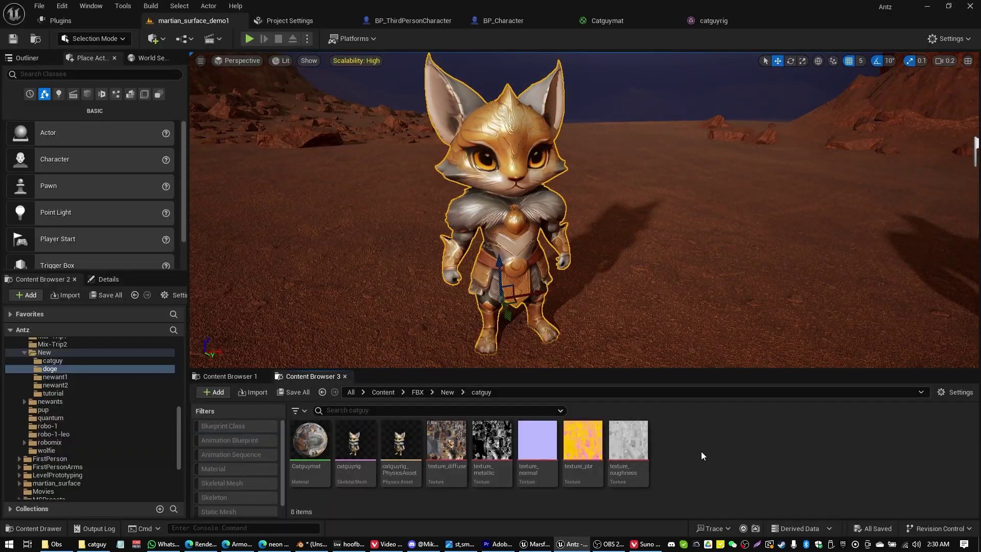
right_click(709, 448)
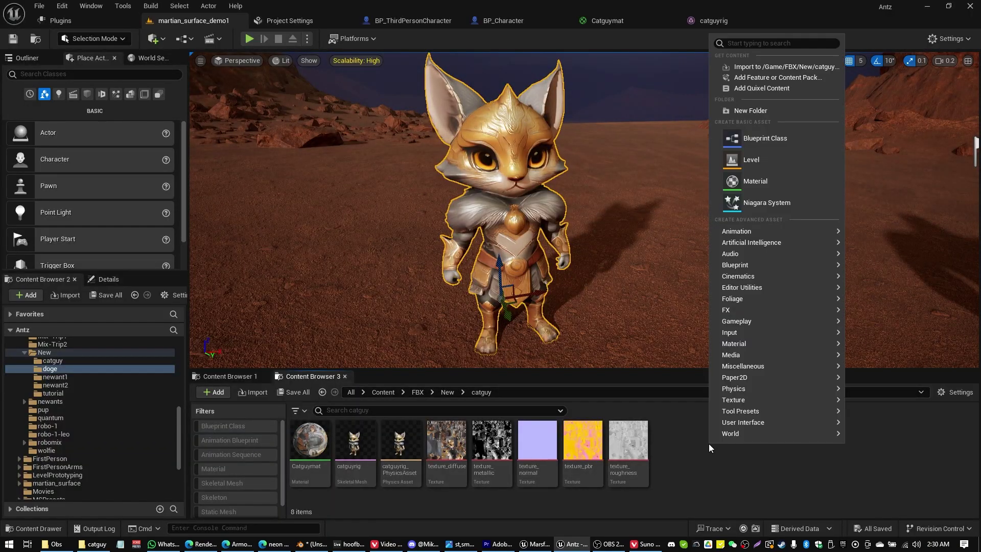
Close the add-content window without adding anything and view the BP_ThirdPersonCharacter blueprint
click(777, 79)
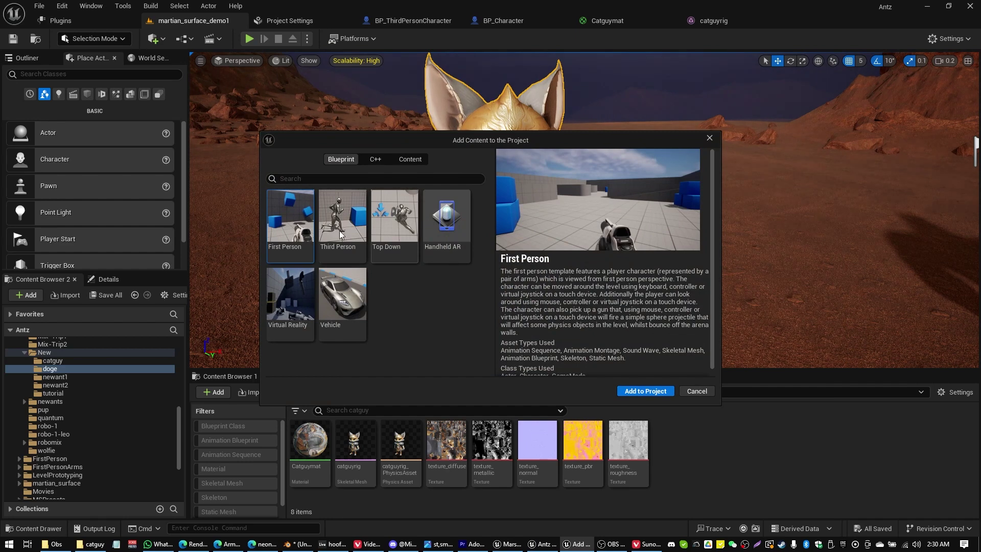
click(695, 392)
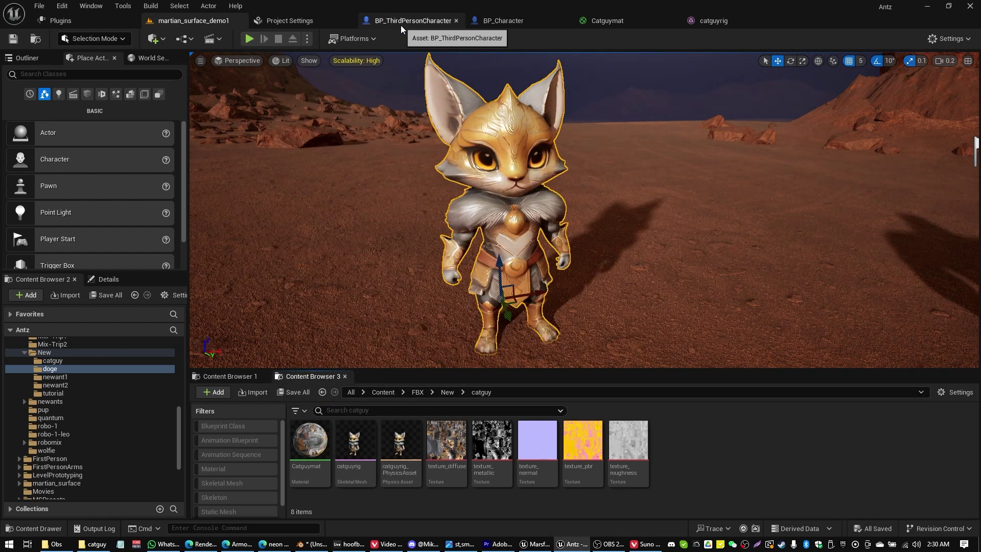
click(400, 24)
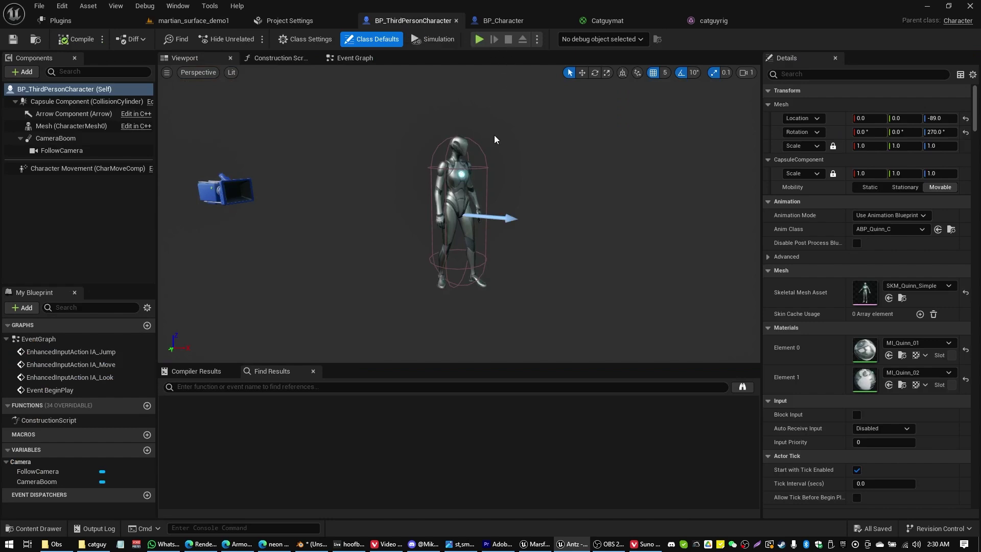
scroll(494, 139, up, 2)
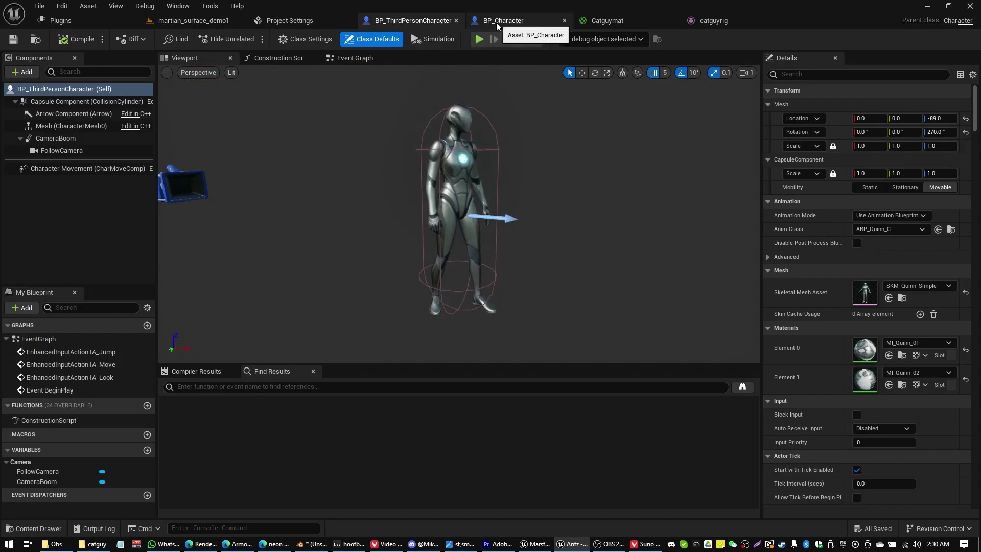
In BP_Character, set the Skeletal Mesh Asset to catguyrig
click(497, 24)
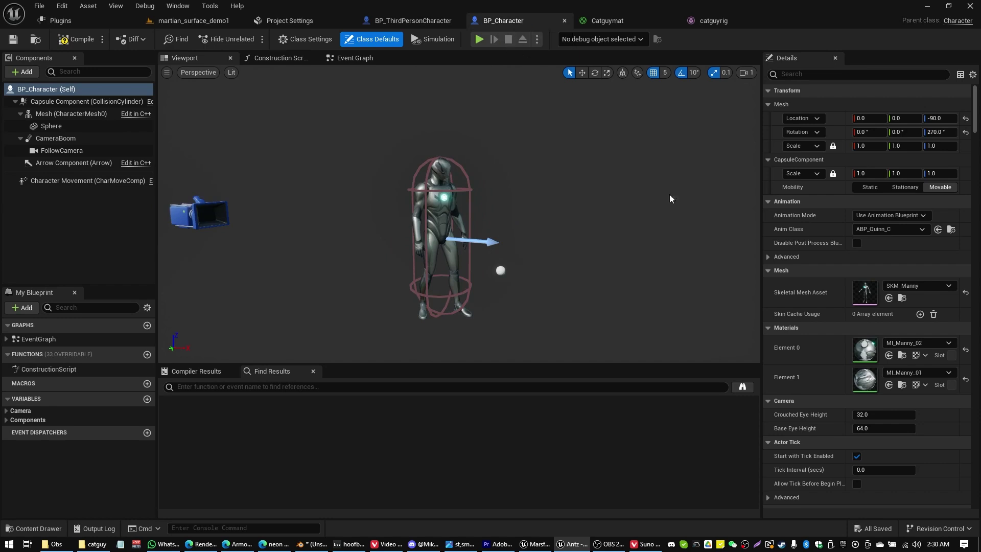
click(914, 287)
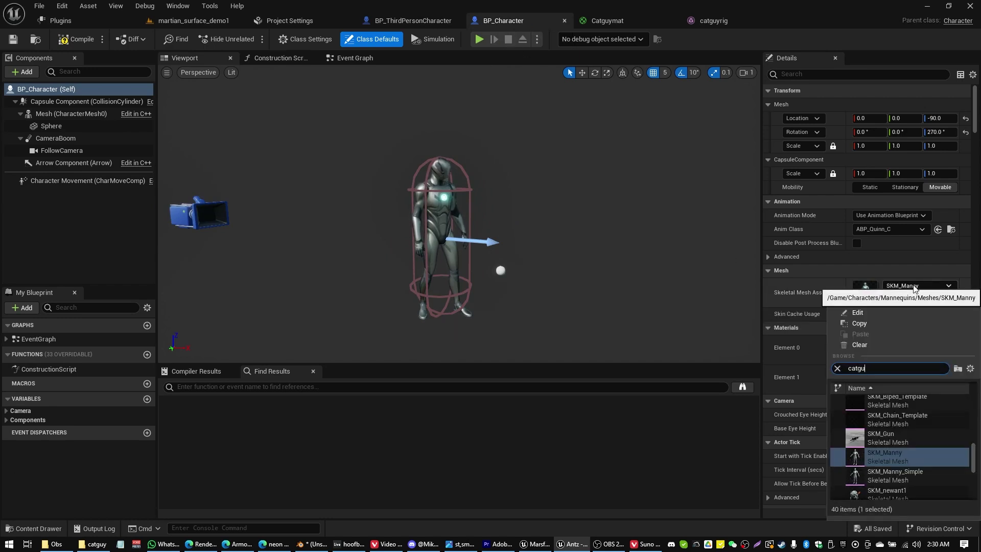
click(887, 404)
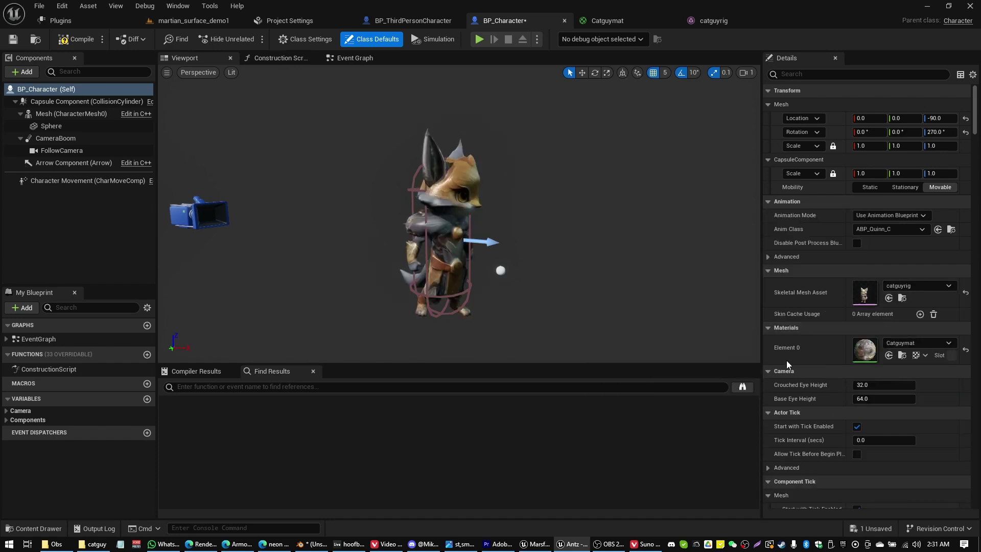
scroll(536, 271, up, 5)
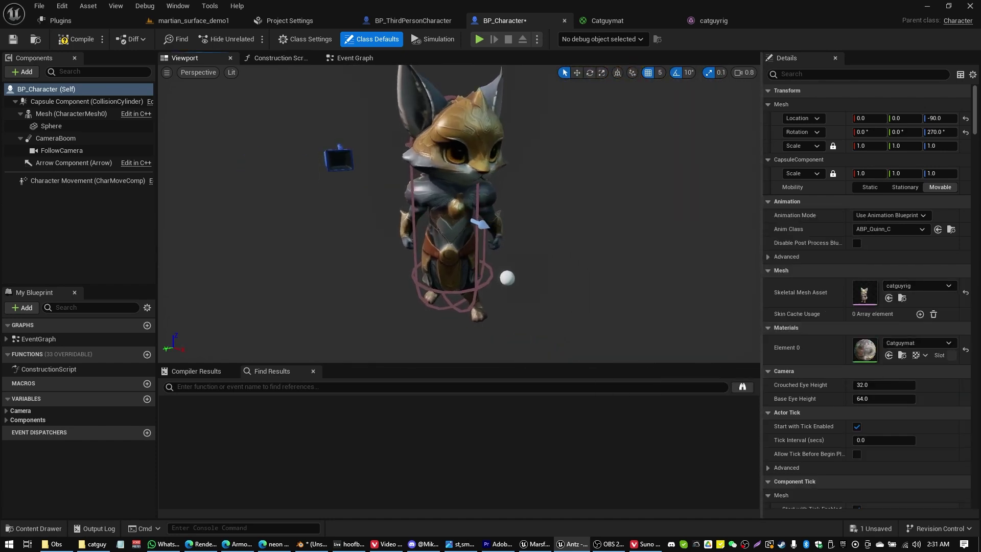
scroll(535, 271, down, 3)
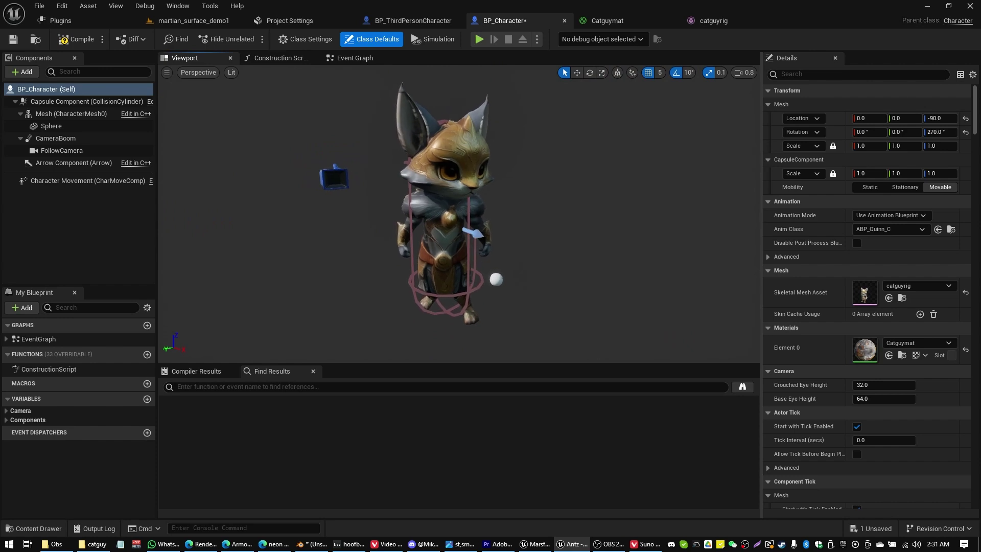
right_drag(544, 267, 543, 260)
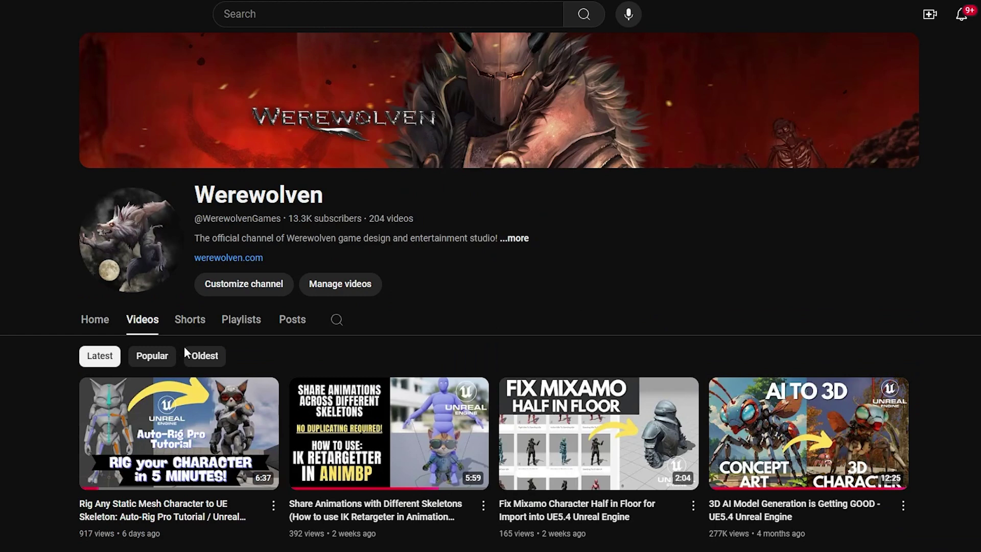
scroll(185, 353, down, 1)
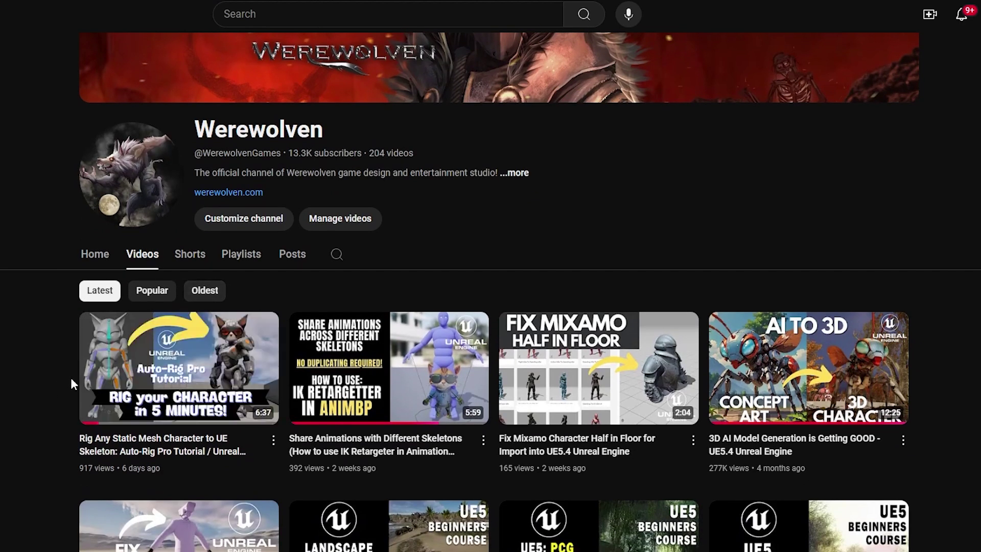